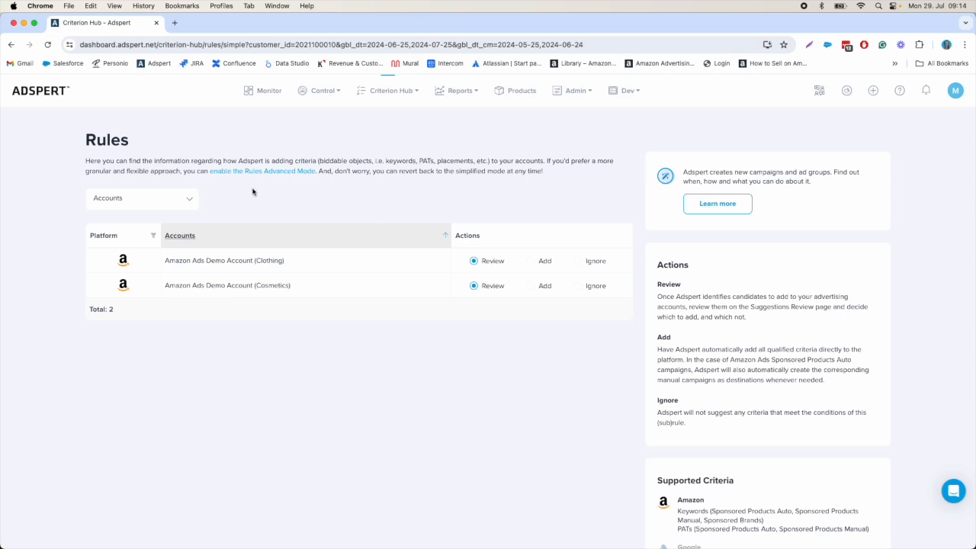
Step: Enable the Rules Advanced Mode and expand the account-level Sponsored Products Auto rules of Amazon Ads Demo Account (Clothing)
left_click(260, 175)
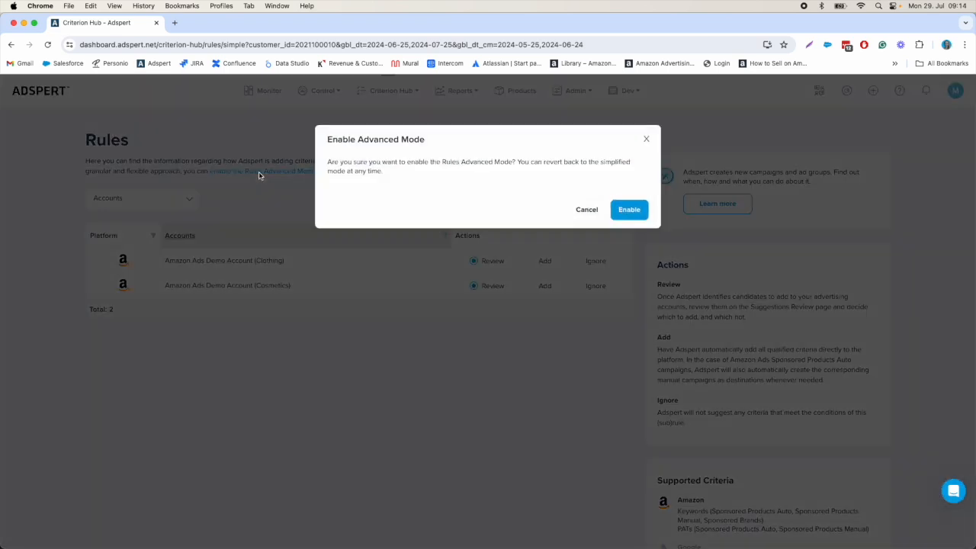
left_click(627, 211)
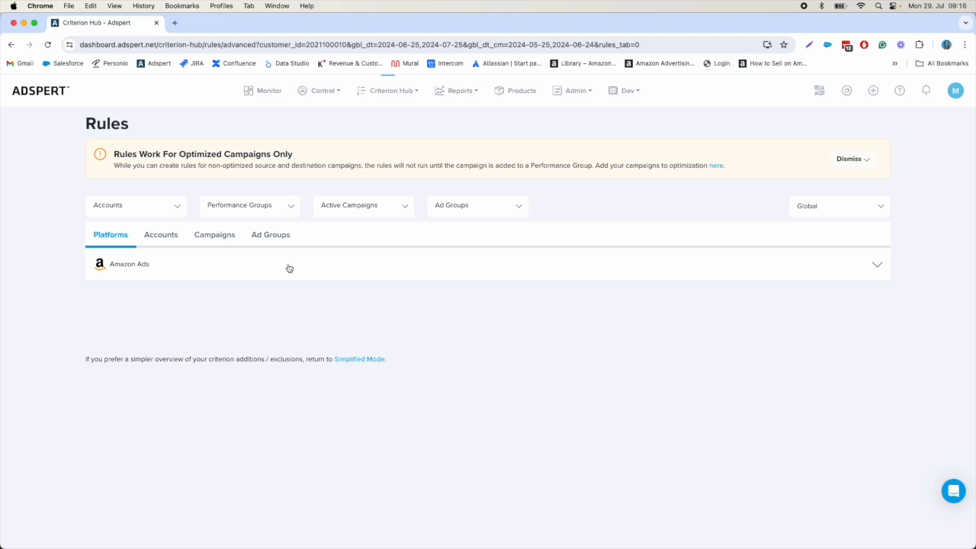
left_click(171, 247)
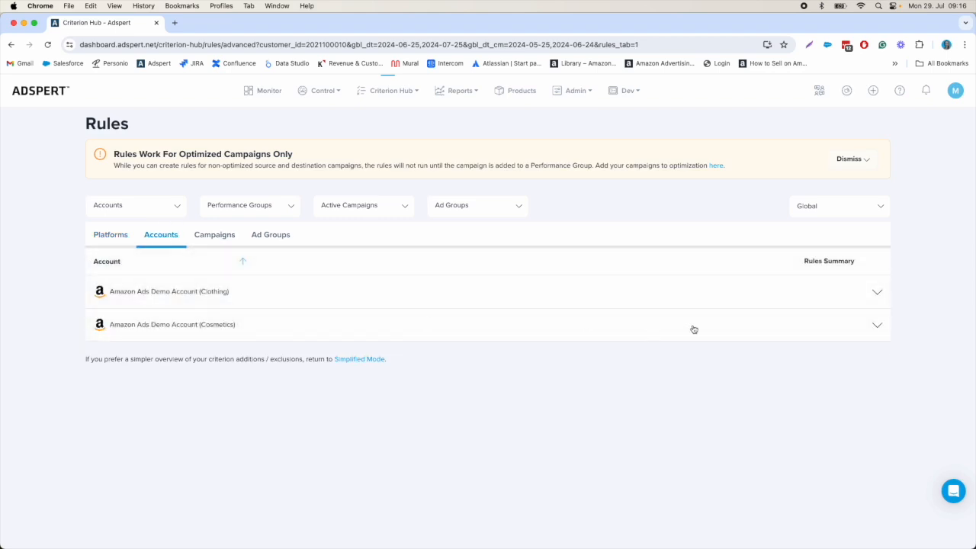
left_click(777, 297)
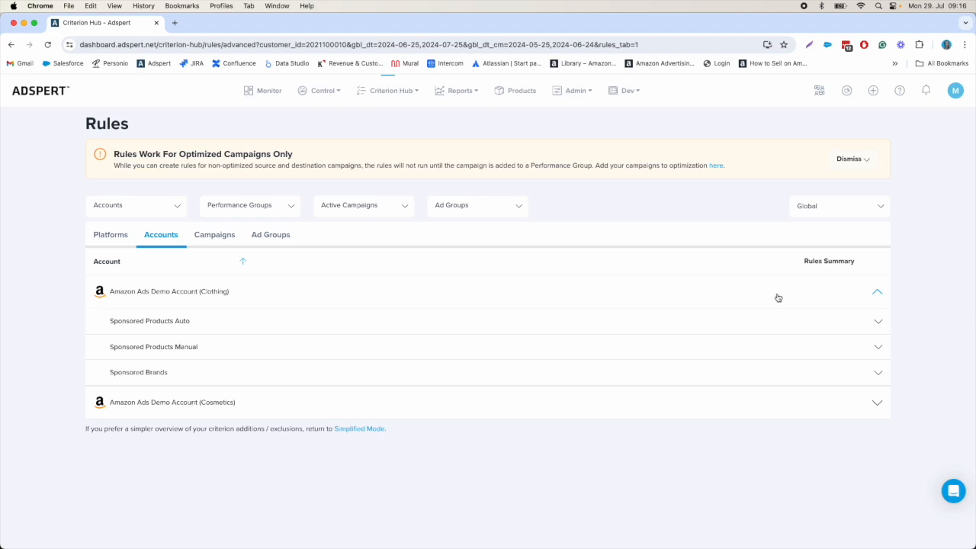
left_click(829, 330)
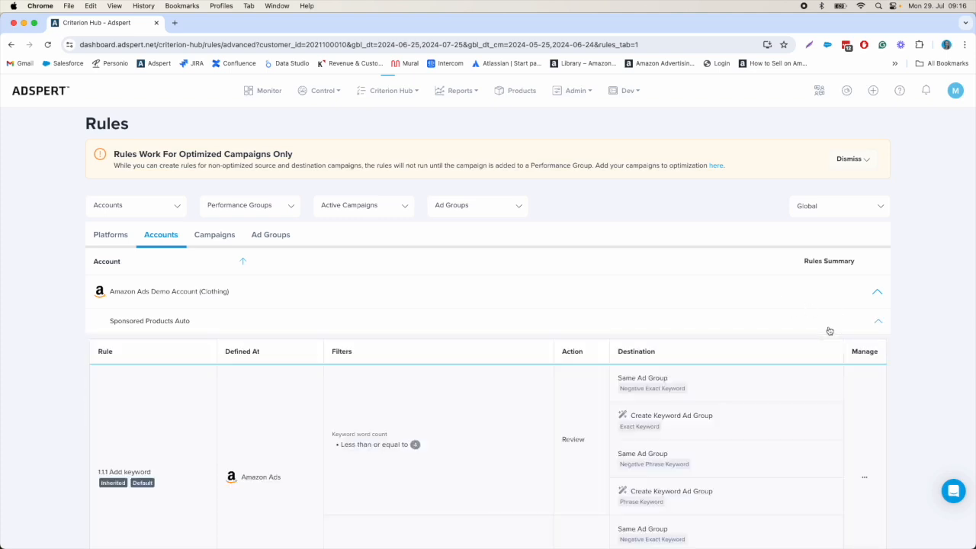
Step: Examine the inherited Sponsored Products Auto rules 1.1.1 to 1.1.4, including the Add keyword rule's filters, catch-all sub-rule and destinations
scroll(829, 330, "down", 4)
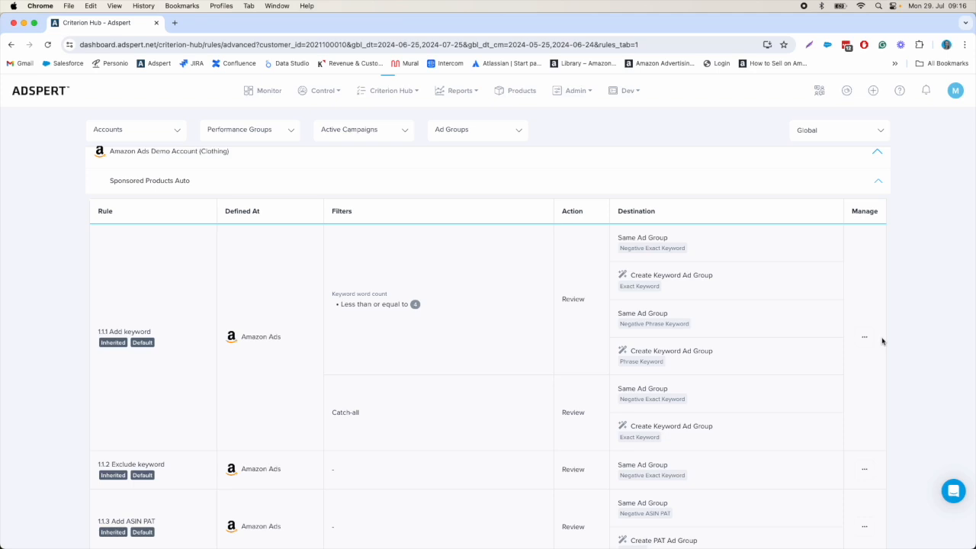
scroll(825, 344, "down", 1)
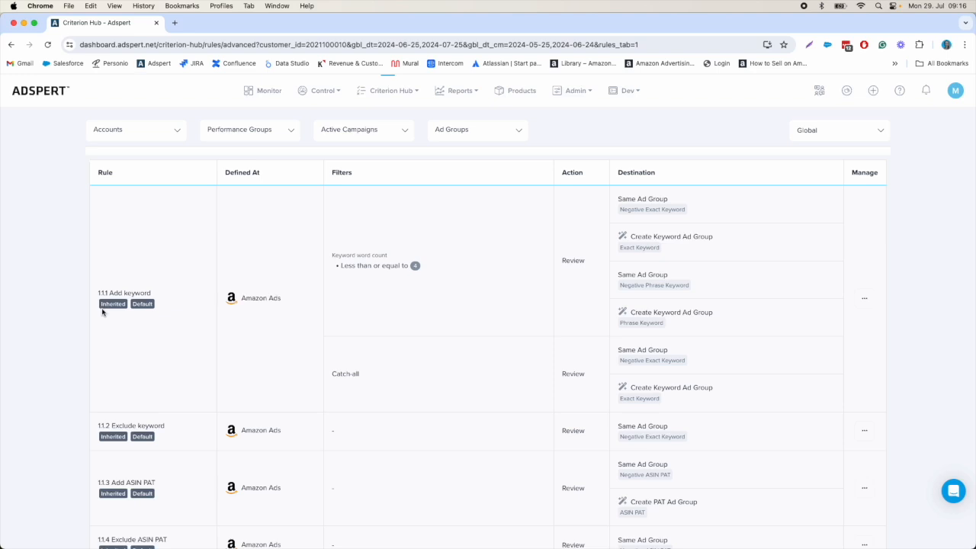
scroll(690, 275, "down", 1)
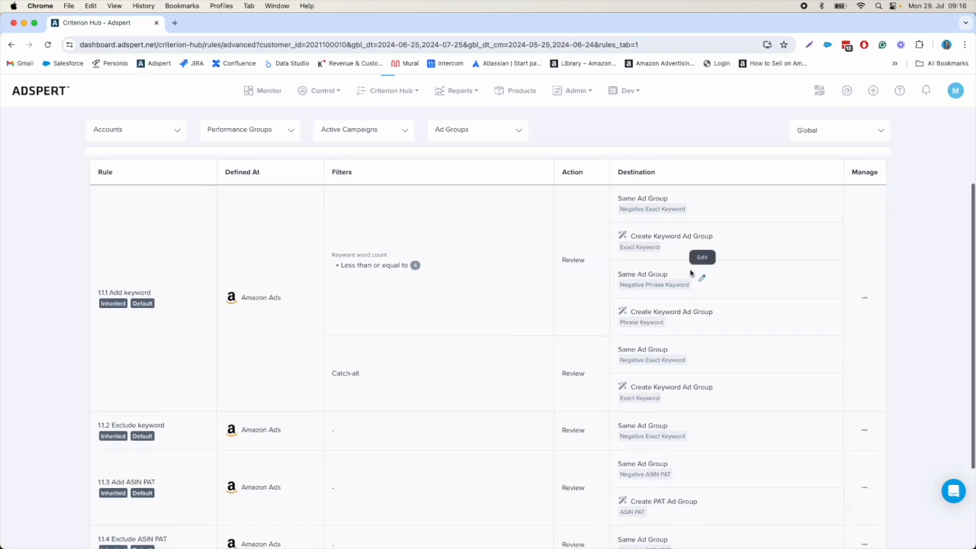
left_click_drag(619, 195, 686, 211)
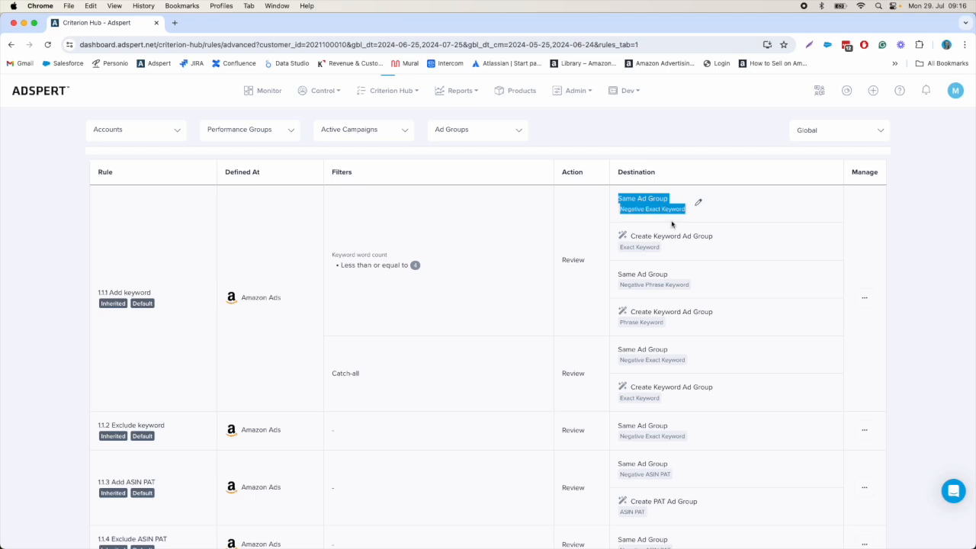
left_click(636, 284)
left_click_drag(624, 285, 681, 288)
left_click(701, 292)
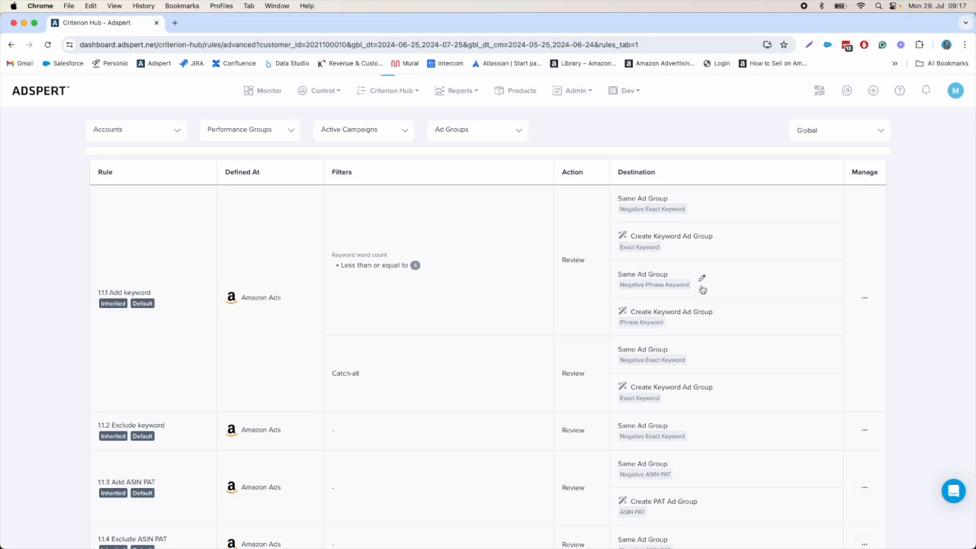
left_click_drag(620, 247, 659, 248)
left_click_drag(619, 322, 677, 331)
left_click(678, 328)
left_click_drag(630, 313, 712, 316)
left_click(705, 327)
left_click_drag(331, 374, 370, 377)
left_click(380, 379)
scroll(667, 401, "down", 3)
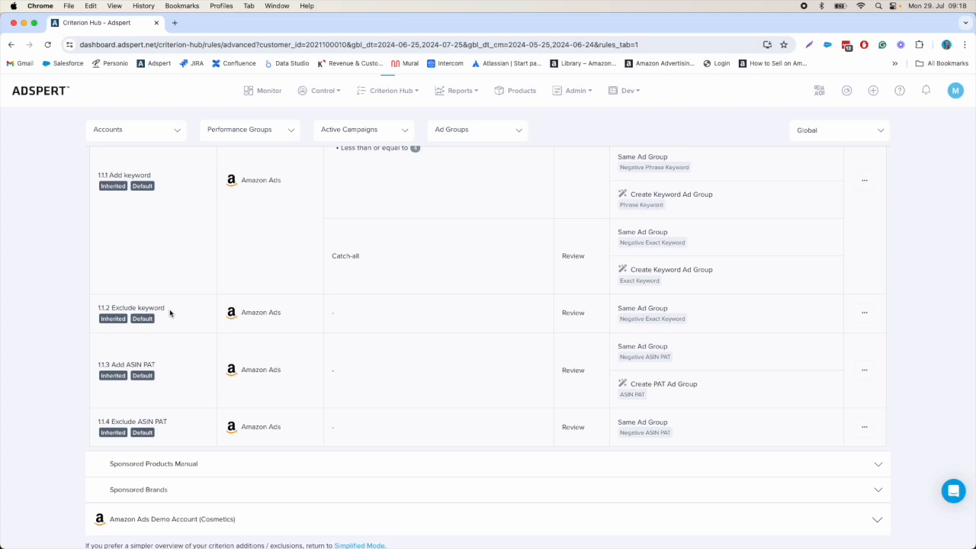
scroll(170, 312, "down", 1)
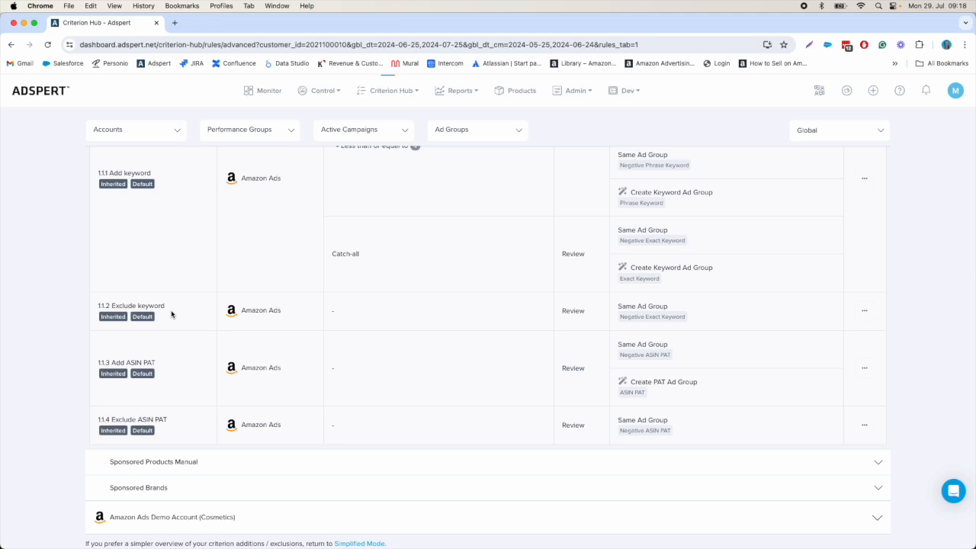
left_click_drag(111, 419, 181, 420)
left_click(181, 423)
Step: Duplicate rule 1.1.3 Add ASIN PAT with the Same Ad Group destination removed and the action set to Add
left_click(864, 368)
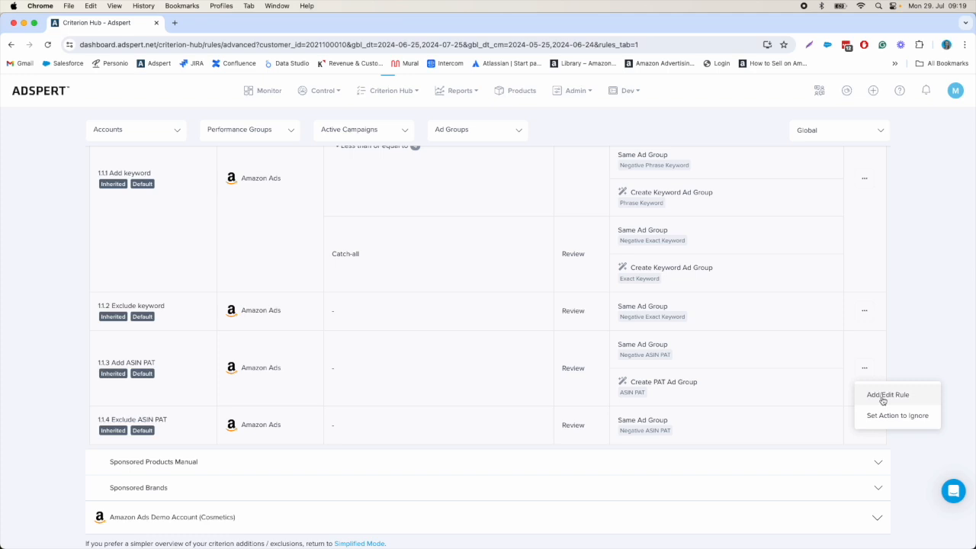
left_click(882, 397)
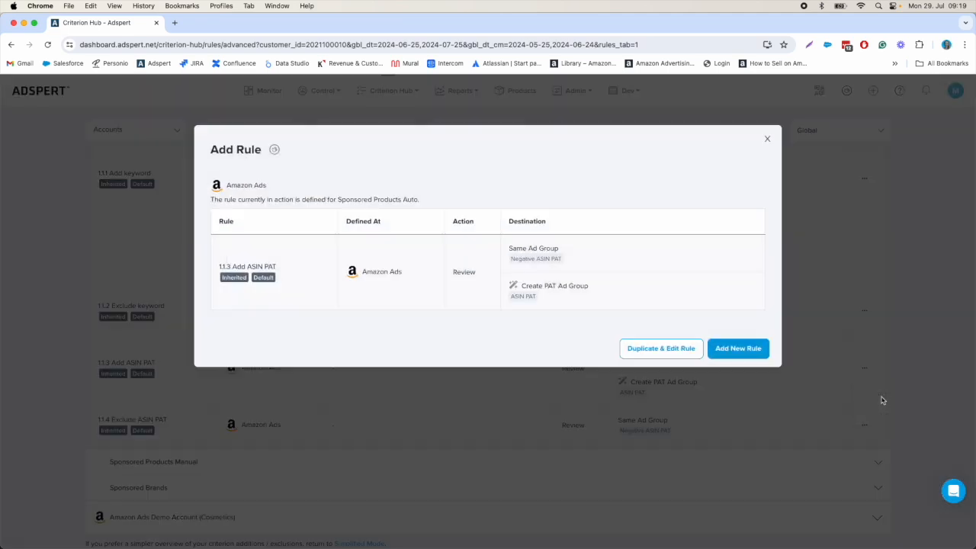
left_click(647, 351)
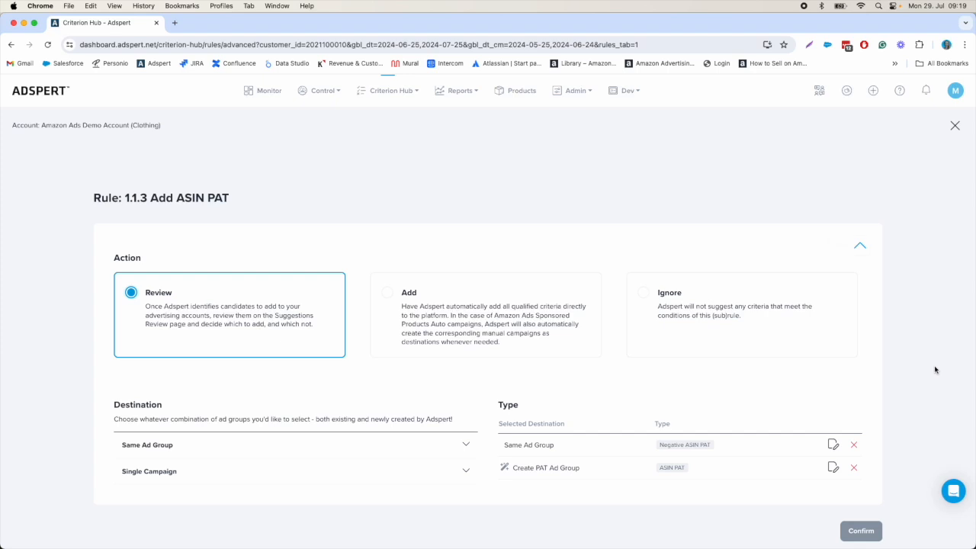
scroll(936, 370, "down", 1)
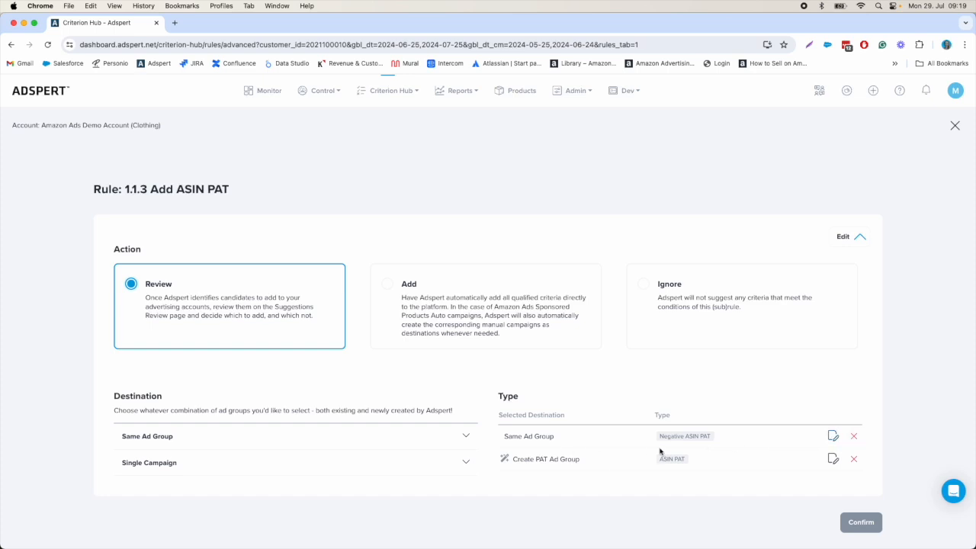
left_click(854, 439)
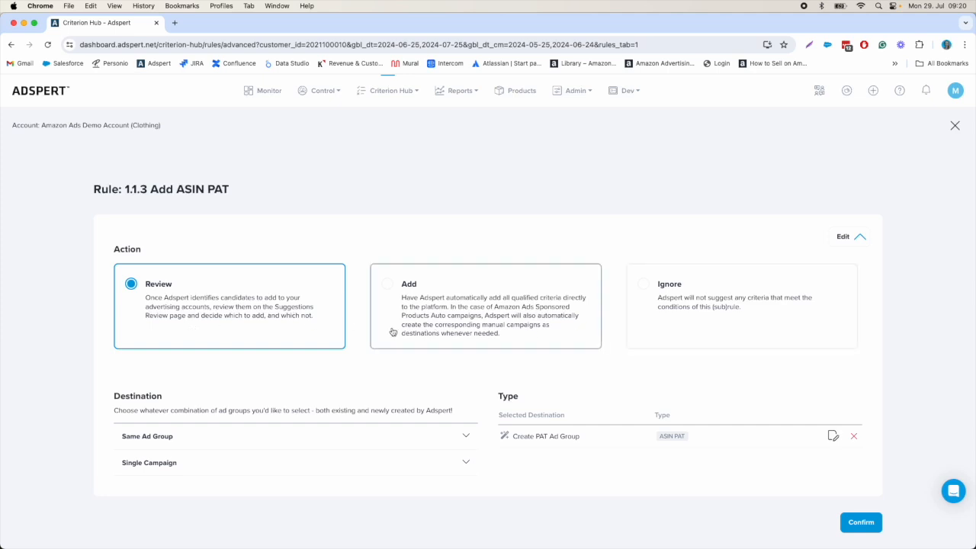
left_click(477, 330)
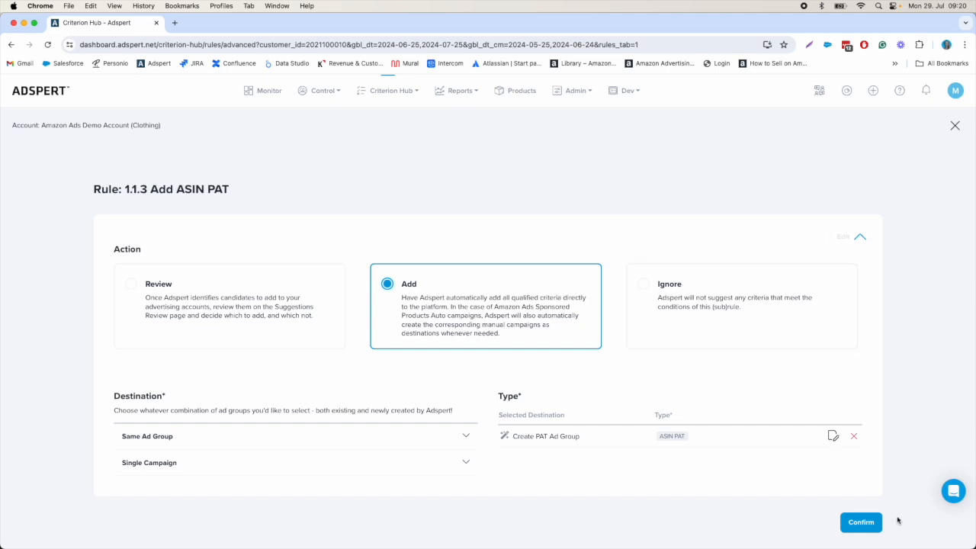
left_click(866, 527)
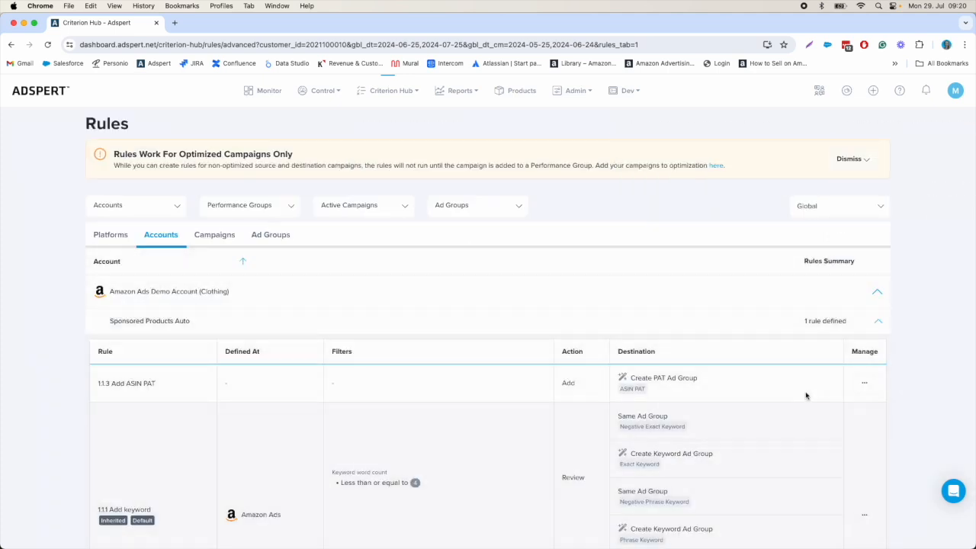
Step: Open a duplicate of the inherited rule 1.1.1 Add keyword for editing
scroll(836, 411, "down", 5)
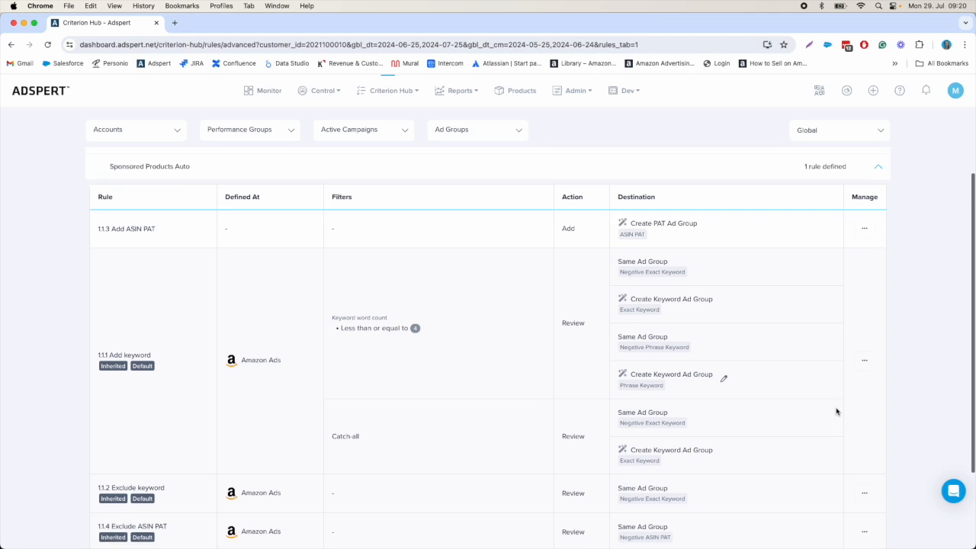
scroll(836, 411, "up", 2)
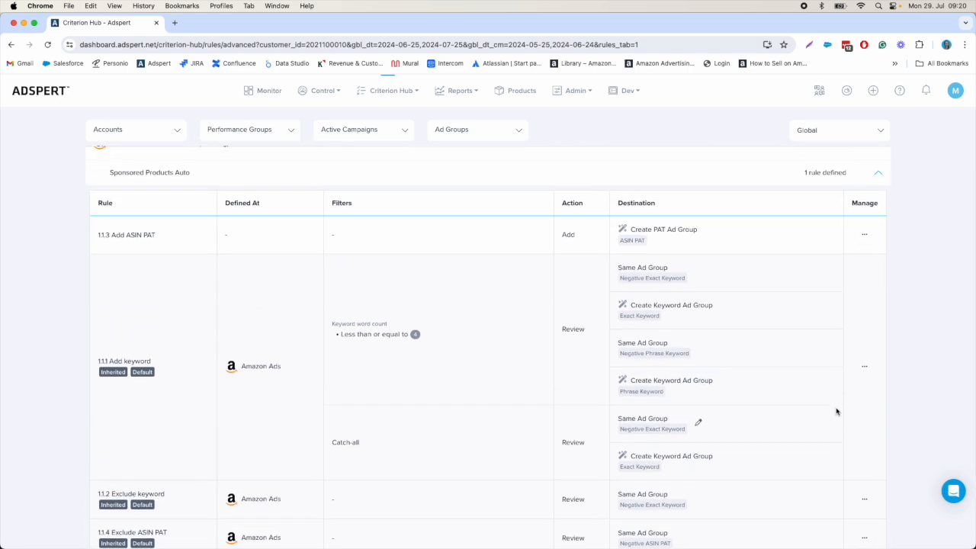
left_click(864, 365)
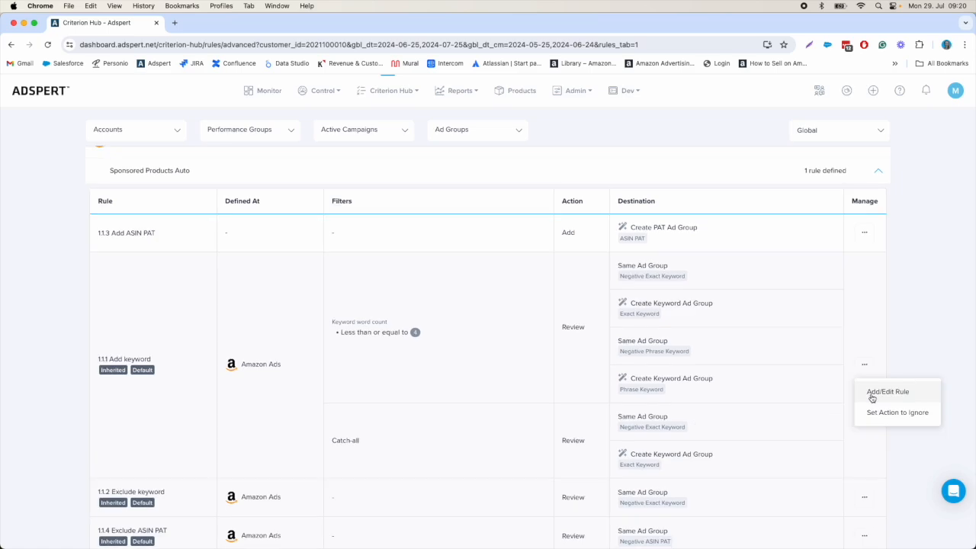
left_click(886, 392)
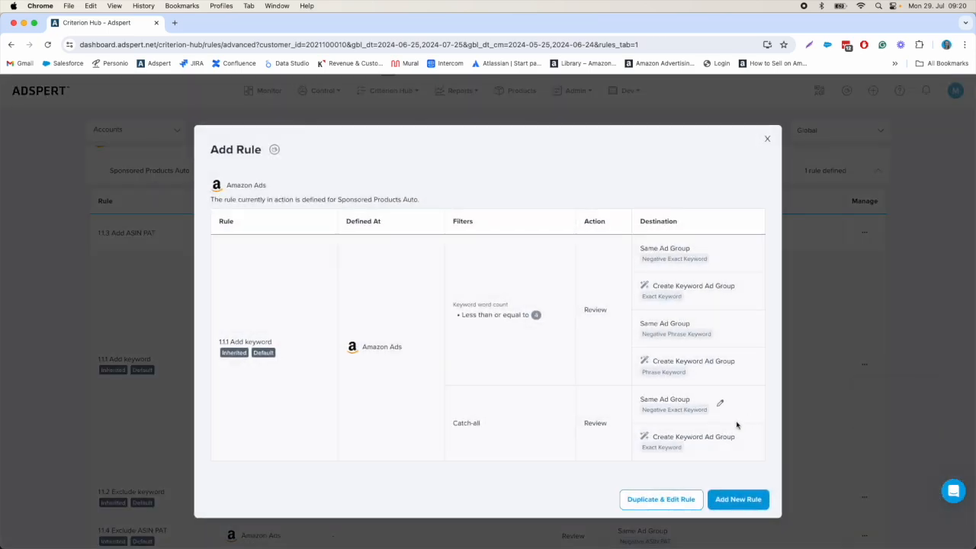
left_click(674, 498)
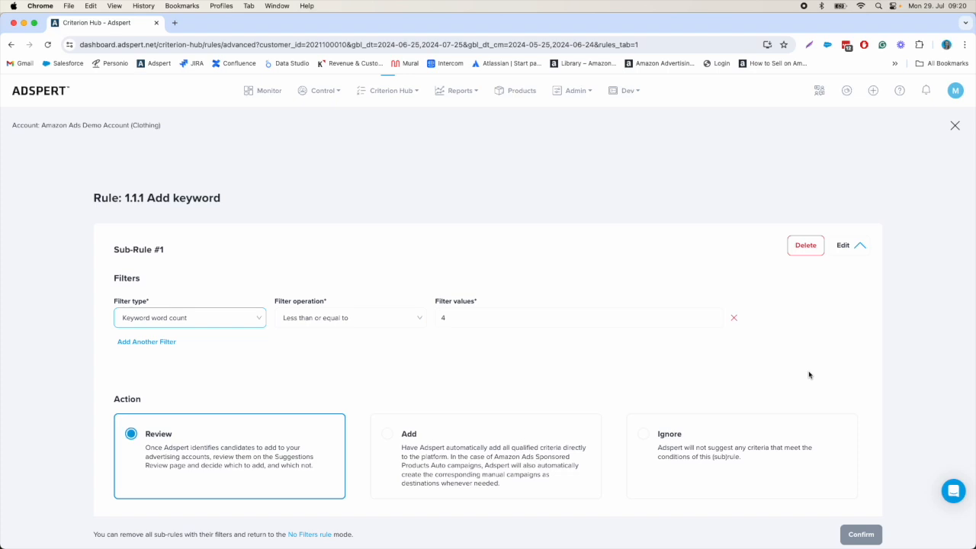
Step: Examine Sub-Rule #1's filter, action, destinations and match types, along with the expanded settings of the Catch-All Sub-Rule
scroll(808, 375, "down", 2)
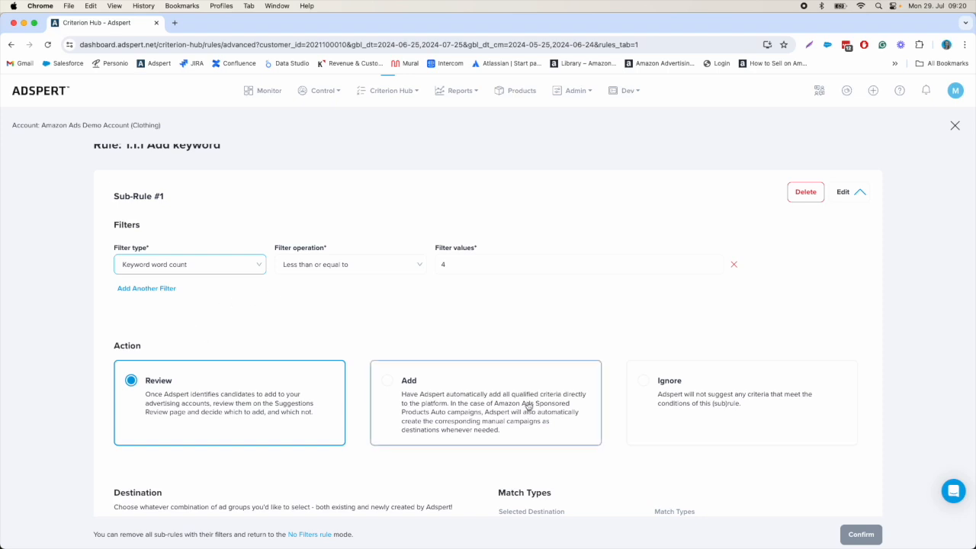
scroll(526, 404, "down", 3)
scroll(525, 405, "down", 3)
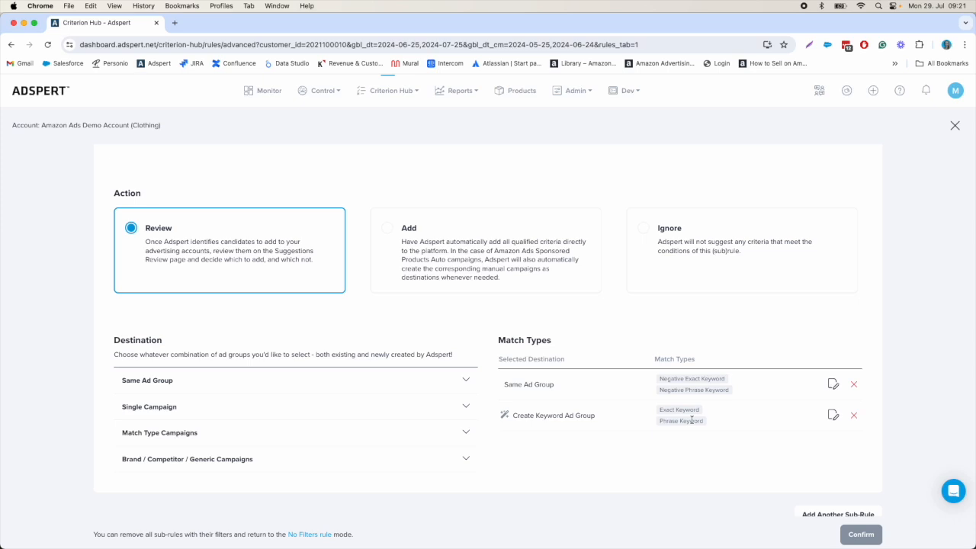
scroll(692, 420, "down", 4)
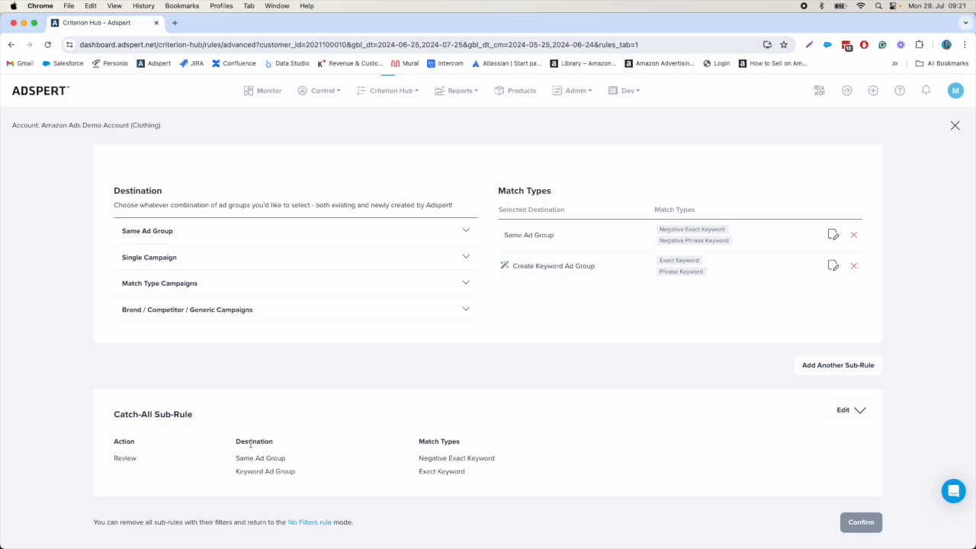
scroll(632, 401, "up", 5)
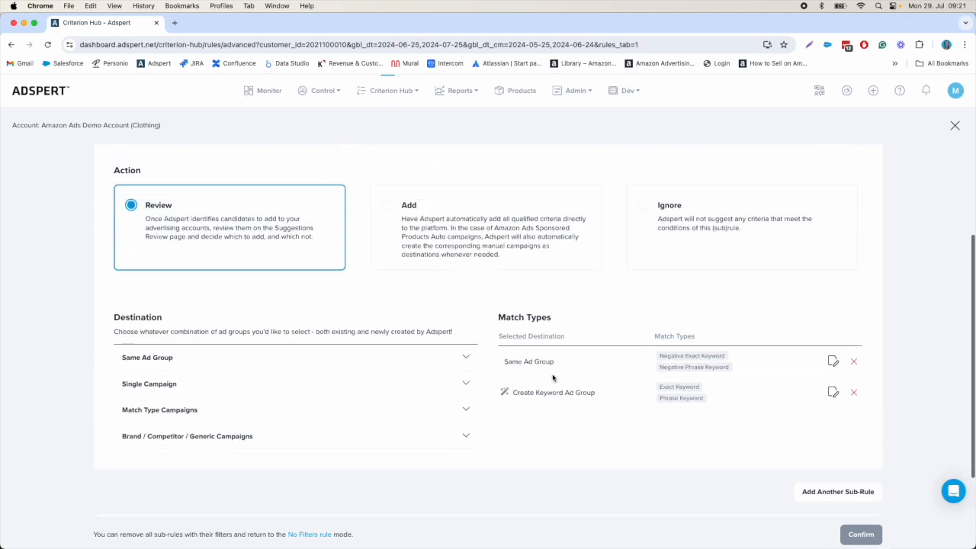
scroll(633, 402, "down", 5)
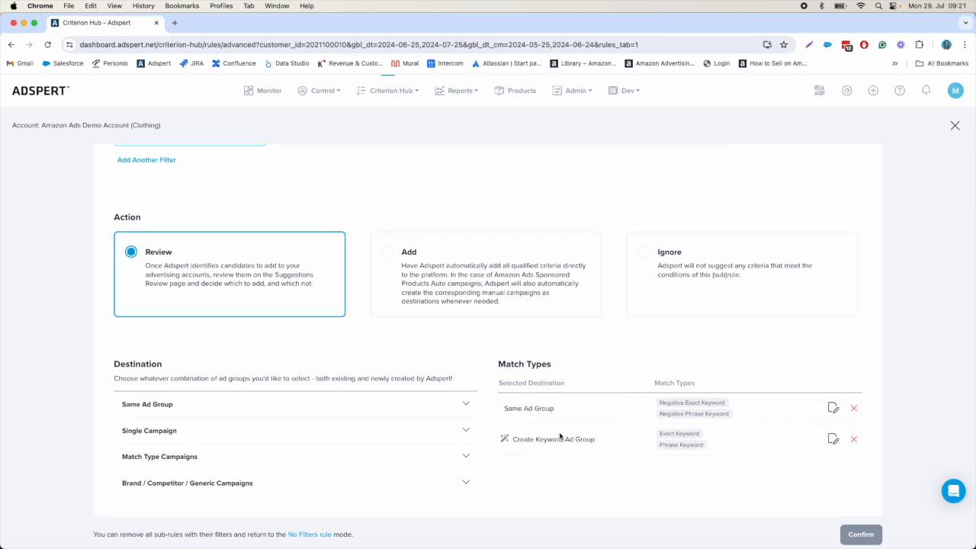
scroll(573, 457, "down", 5)
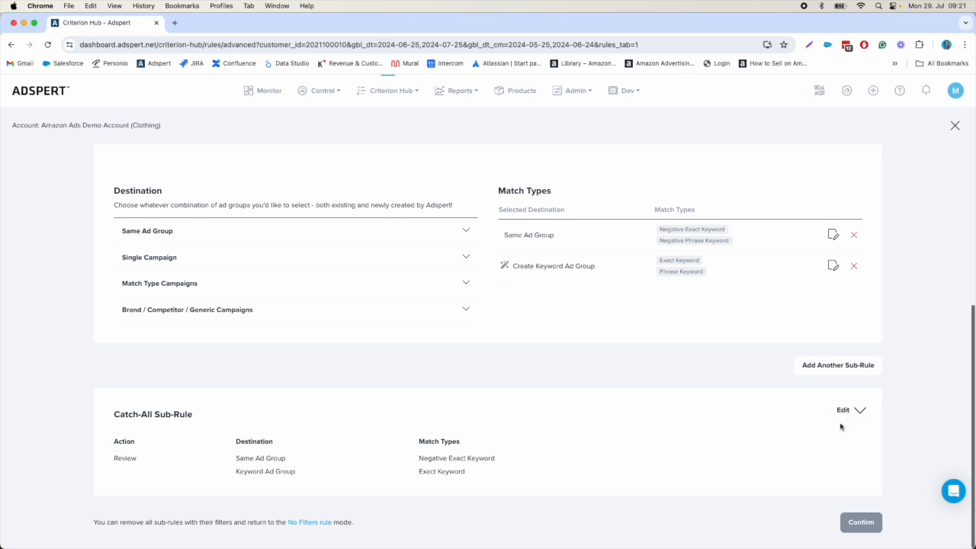
left_click(843, 416)
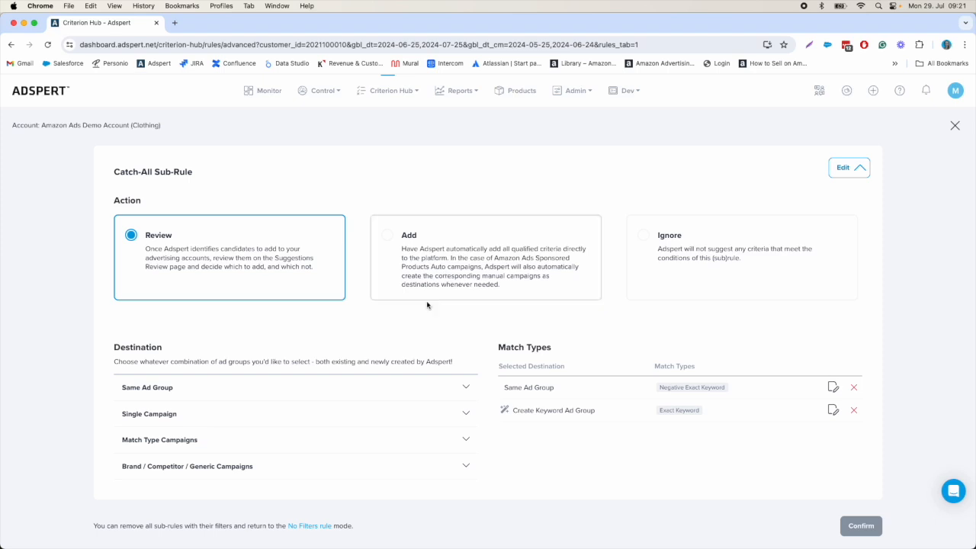
Step: Open Sub-Rule #1 of rule 1.1.1 for editing and deselect the Keyword Ad Group destination under Single Campaign
scroll(429, 305, "up", 1)
scroll(762, 237, "up", 5)
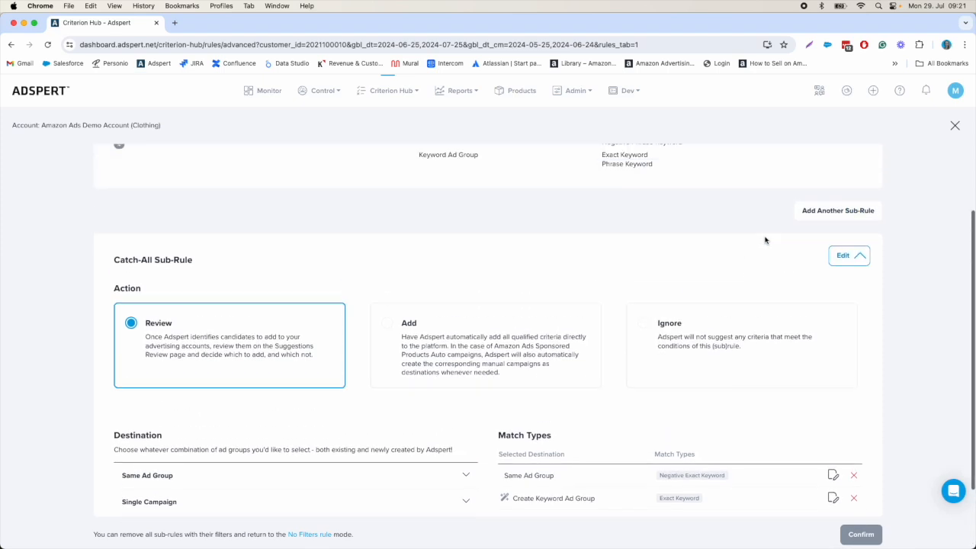
left_click(836, 224)
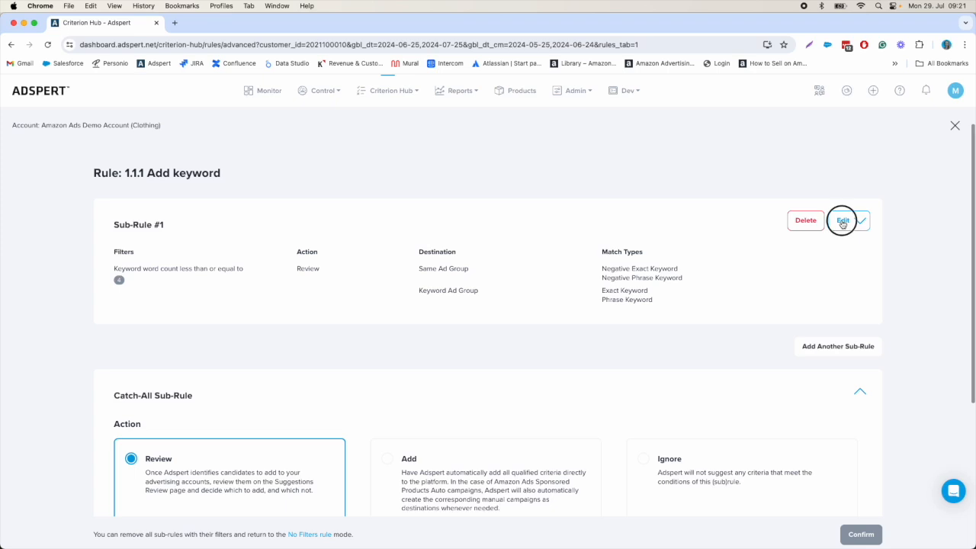
scroll(540, 366, "down", 3)
scroll(541, 367, "down", 2)
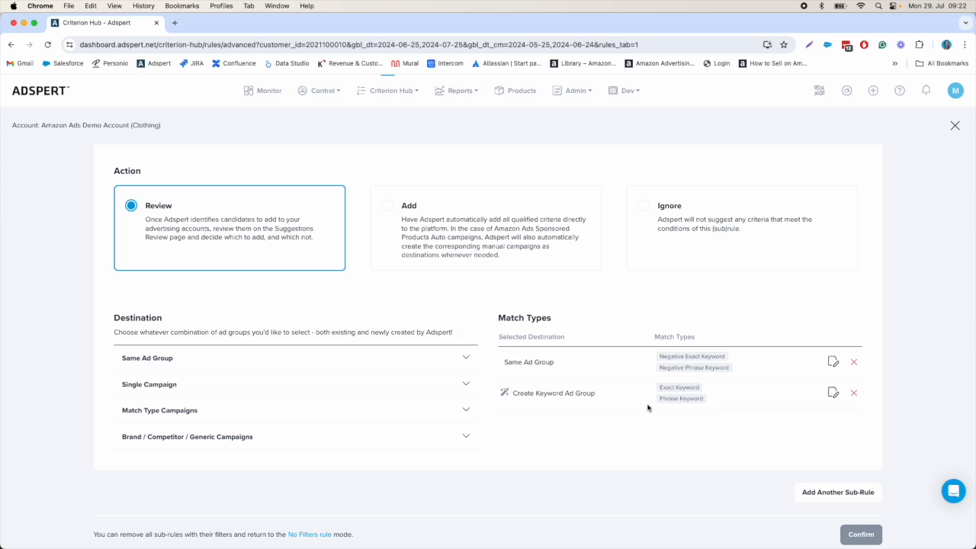
left_click(231, 390)
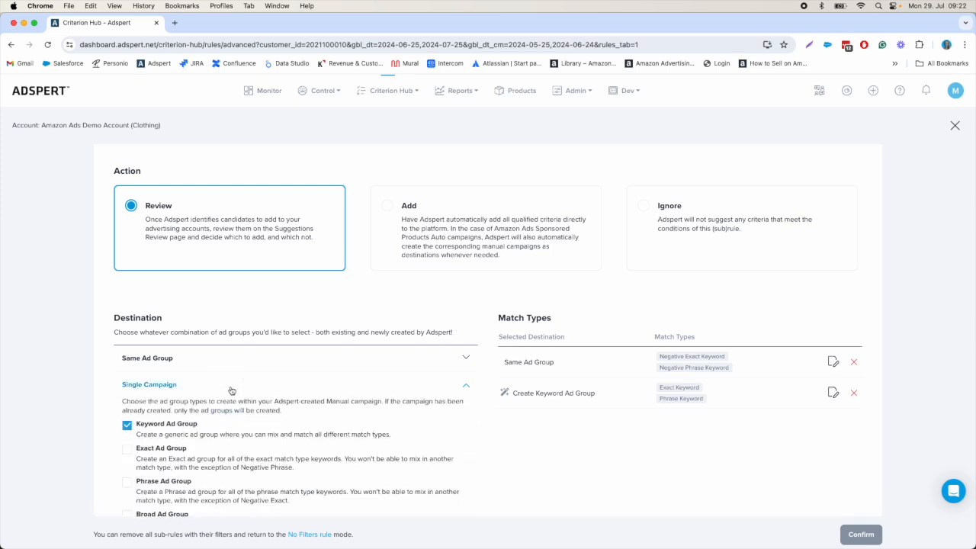
scroll(236, 396, "down", 2)
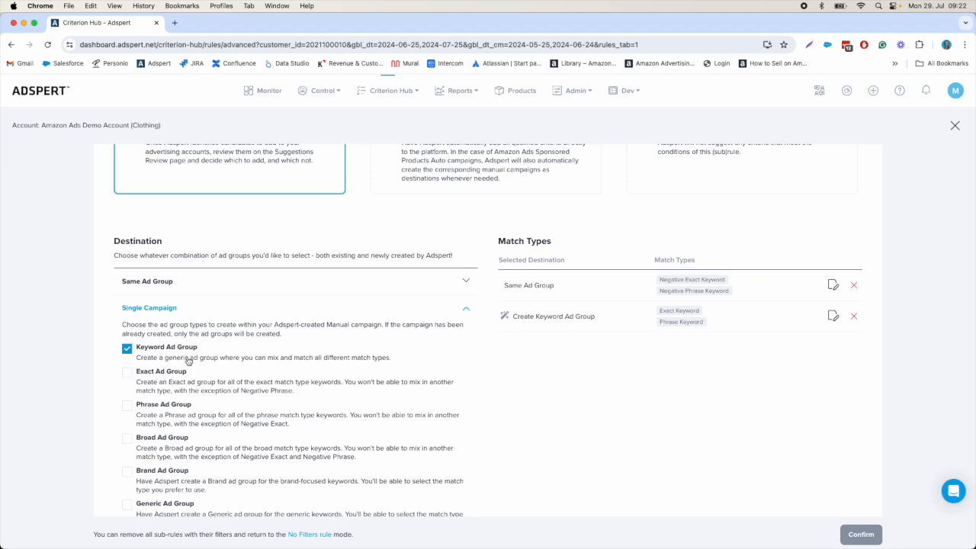
left_click(127, 349)
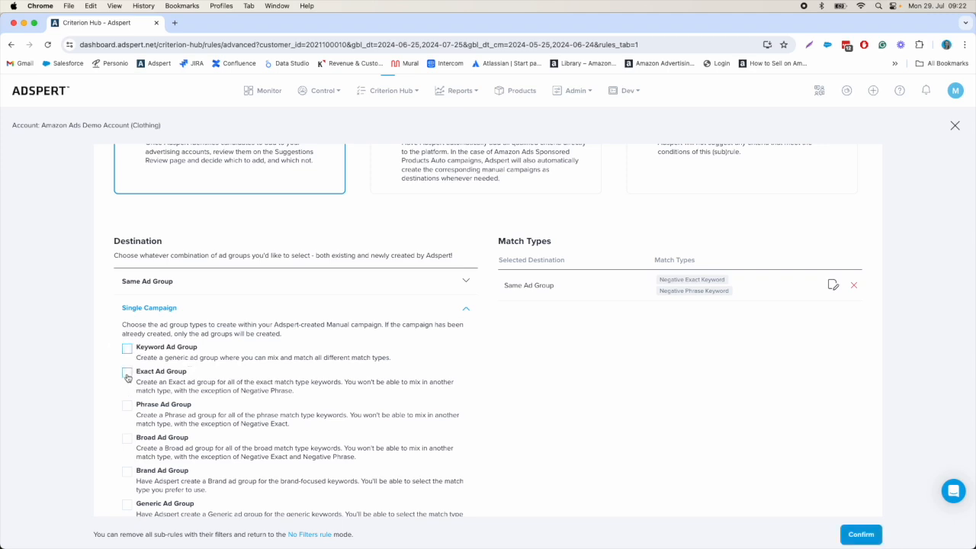
Step: Try the Exact and Phrase Ad Groups as Single Campaign destinations for Sub-Rule #1, and clear both selections again
left_click(126, 373)
left_click(127, 406)
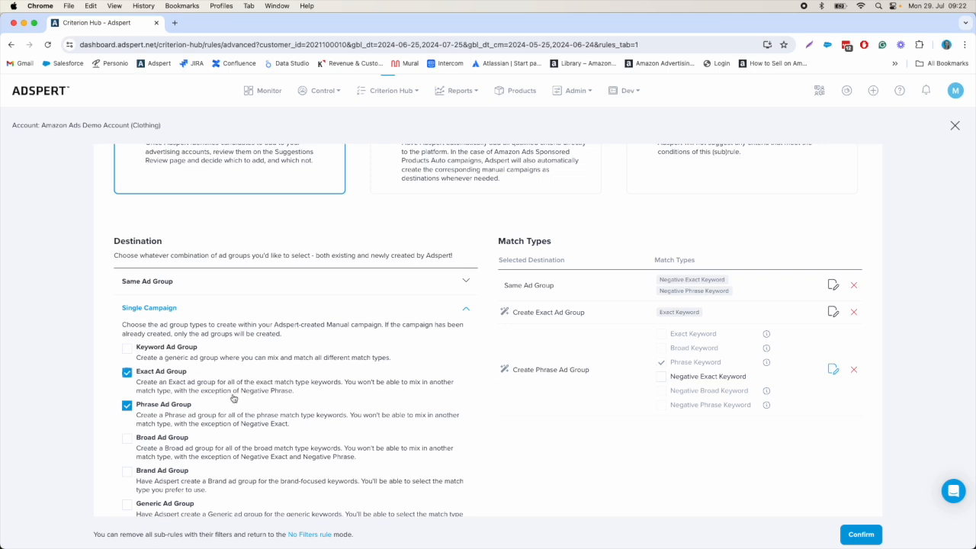
left_click(127, 373)
left_click(128, 405)
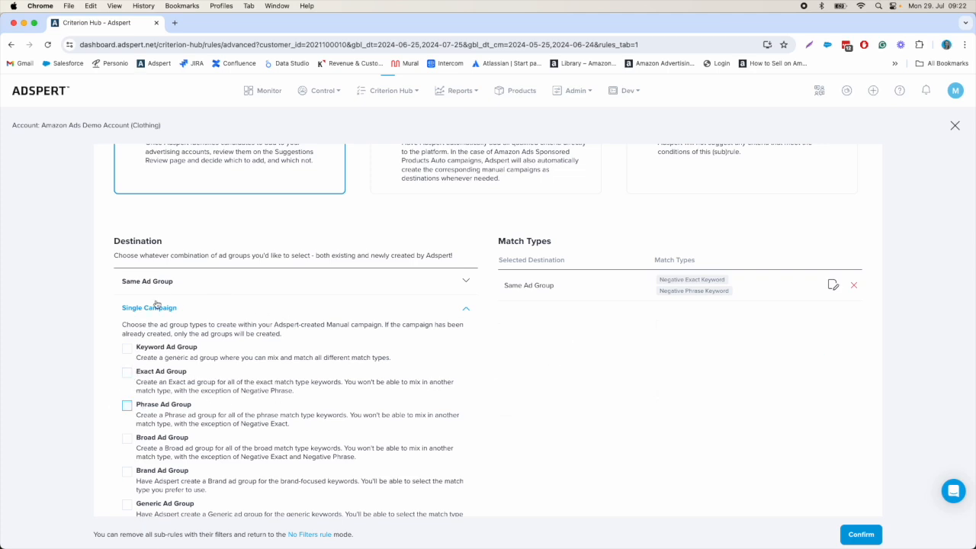
left_click(343, 309)
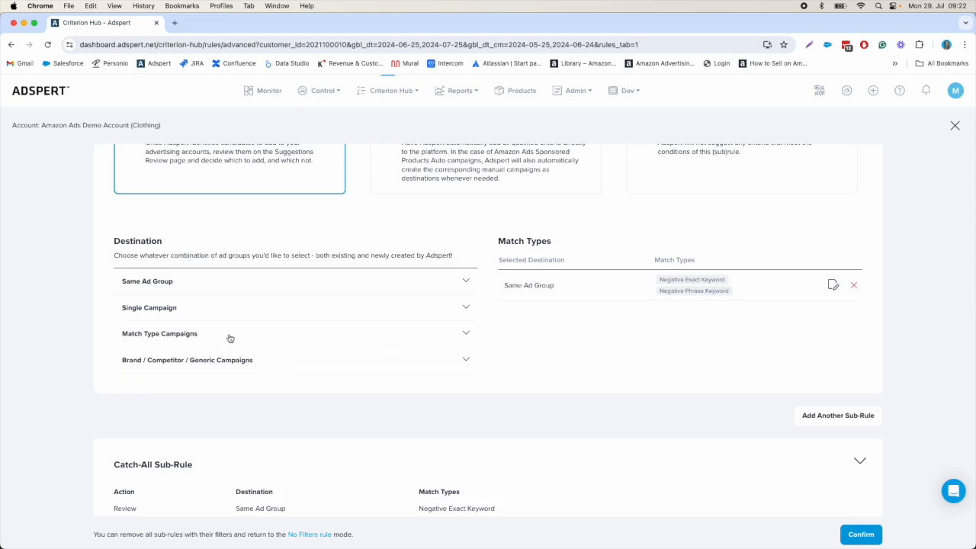
Step: Select the Exact and Phrase Campaign & Ad Group destinations under Match Type Campaigns for Sub-Rule #1
left_click(189, 336)
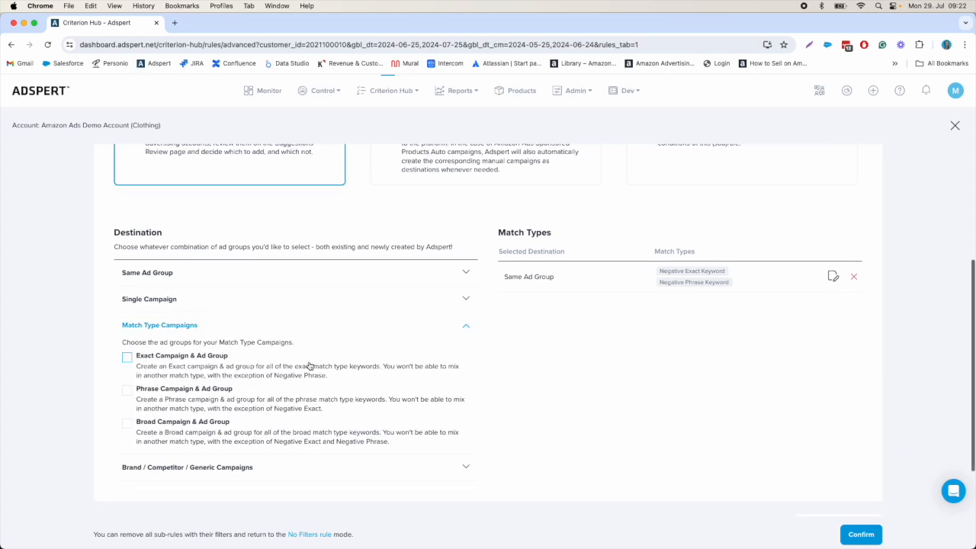
scroll(310, 366, "down", 2)
left_click(127, 318)
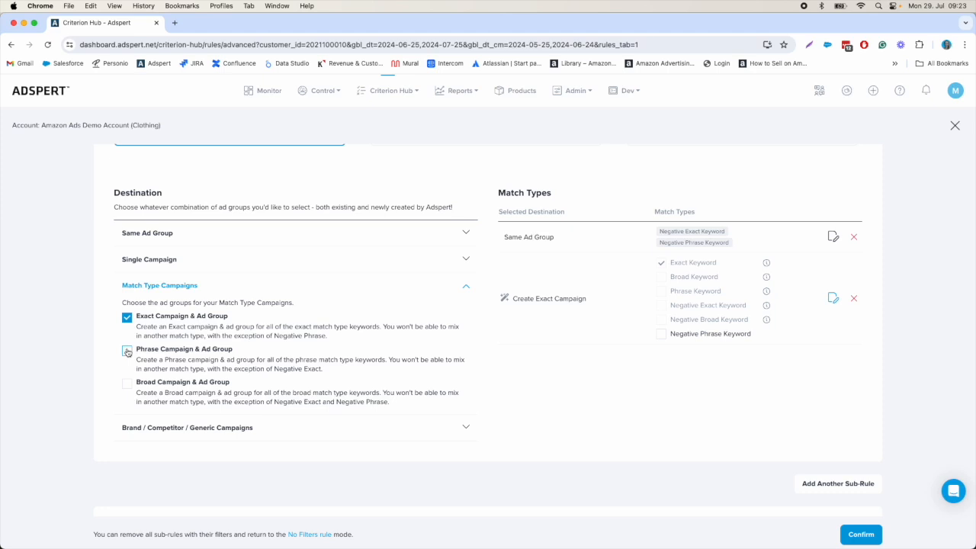
left_click(127, 352)
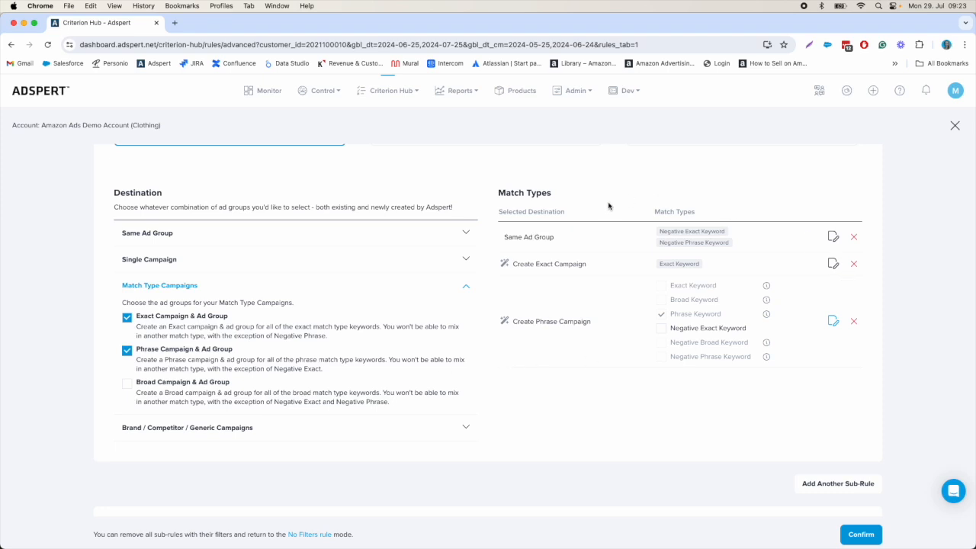
Step: Remove the Same Ad Group destination, including its negative match types, from Sub-Rule #1
left_click(832, 237)
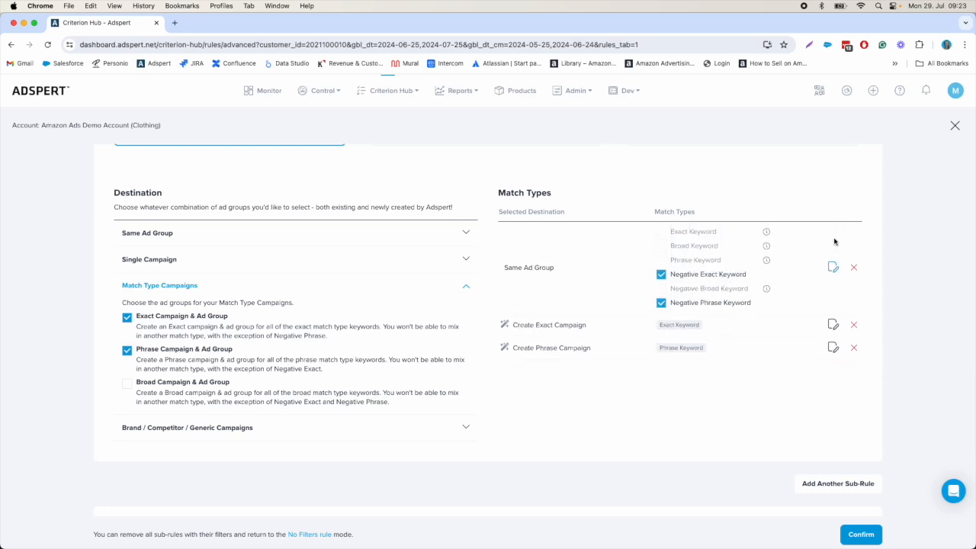
left_click(661, 304)
left_click(854, 269)
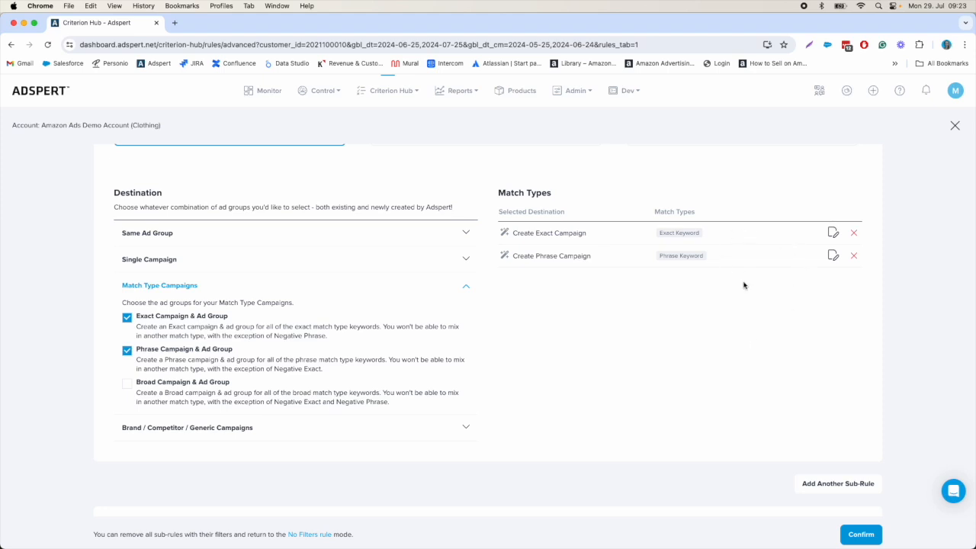
Step: Deselect the Exact and Phrase Campaign & Ad Group destinations in Sub-Rule #1
scroll(647, 327, "down", 2)
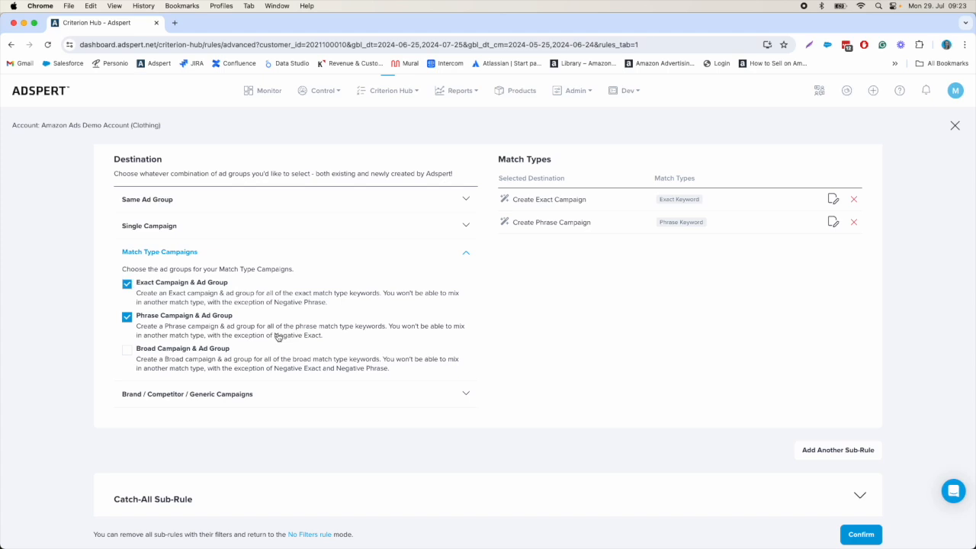
left_click(127, 290)
left_click(128, 316)
Step: Set Sub-Rule #1's destination to the Single Campaign Brand Ad Group with the Exact Keyword and Phrase Keyword match types
left_click(203, 233)
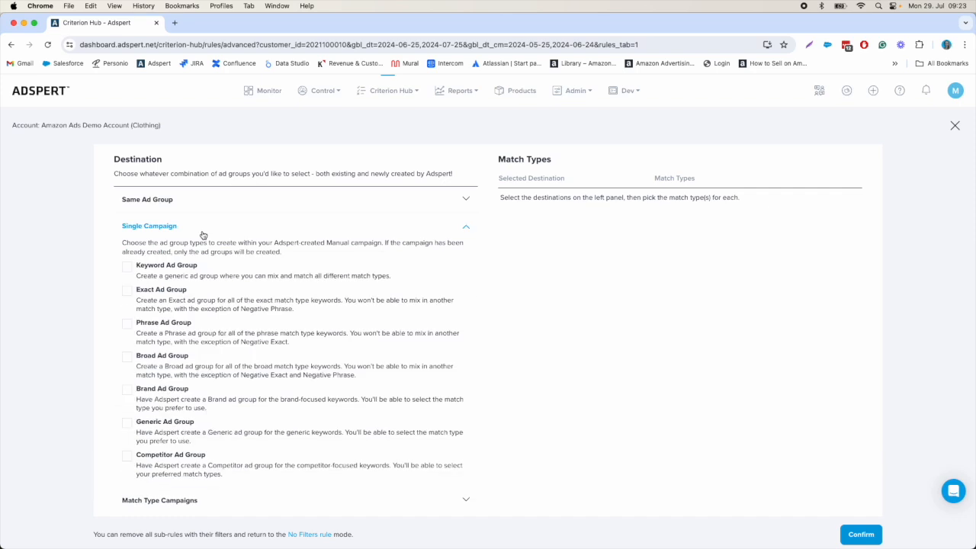
left_click(127, 390)
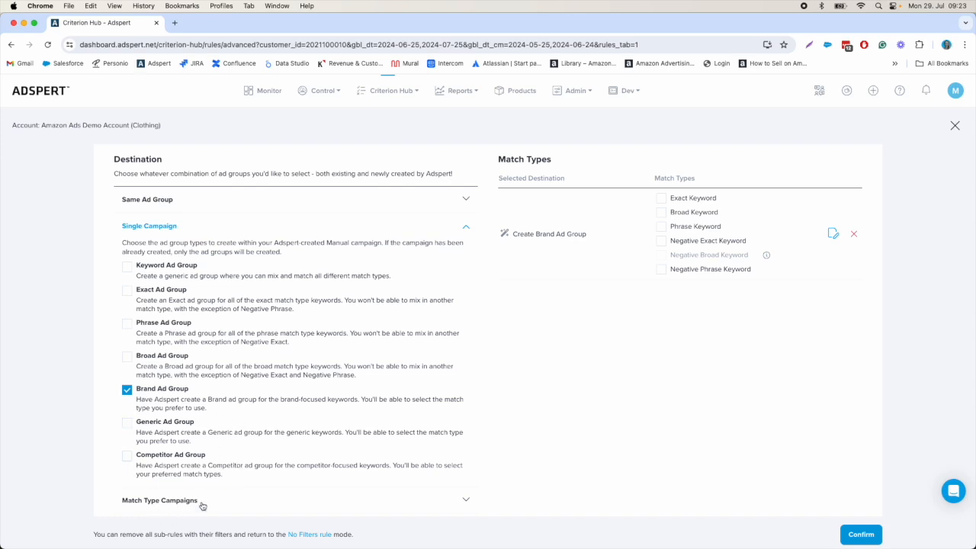
scroll(419, 492, "down", 2)
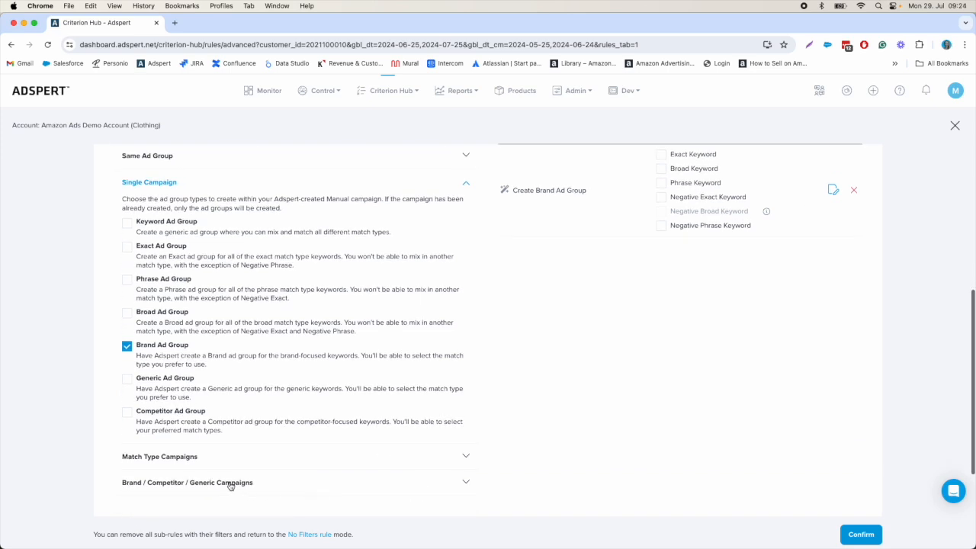
scroll(323, 485, "up", 3)
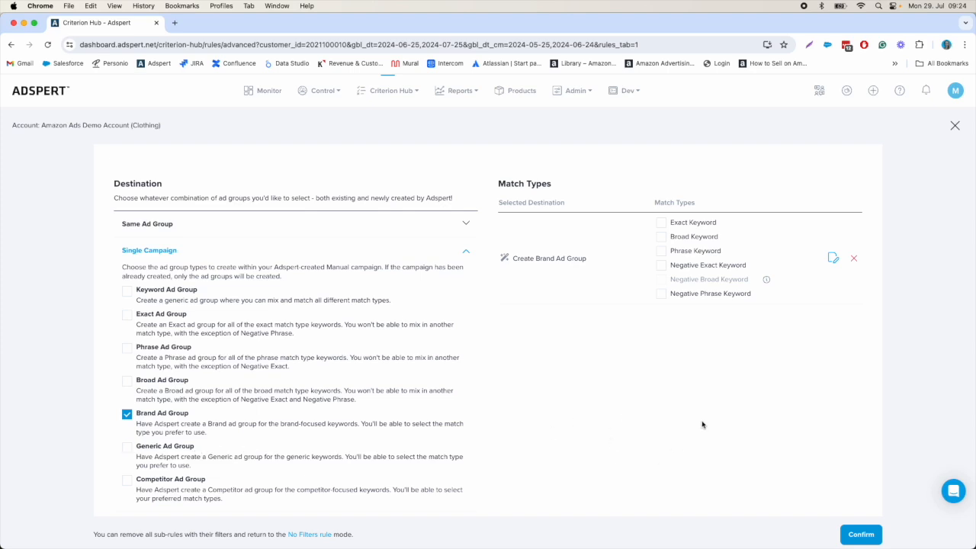
left_click(661, 223)
left_click(661, 251)
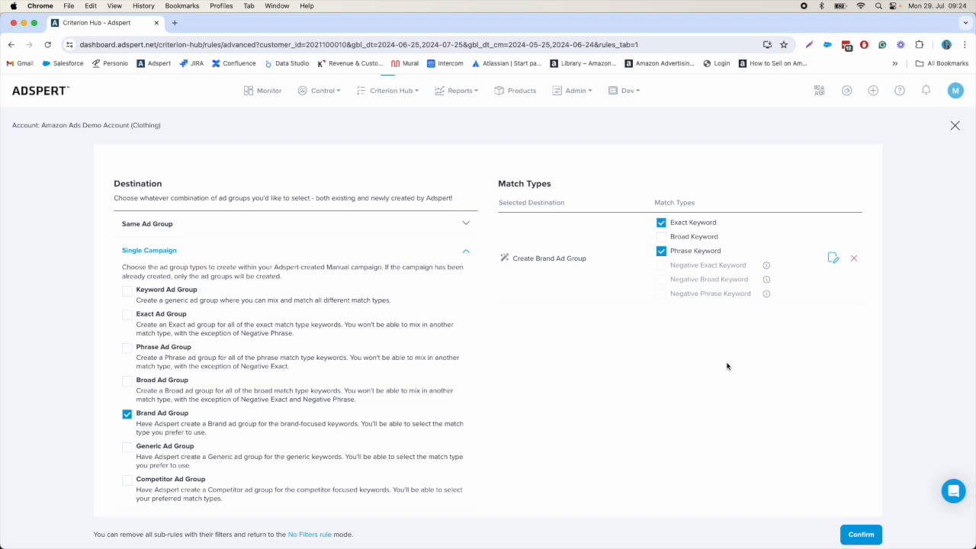
Step: Change Sub-Rule #1's filter to Keywords Contains with the value "adspert"
scroll(721, 347, "up", 5)
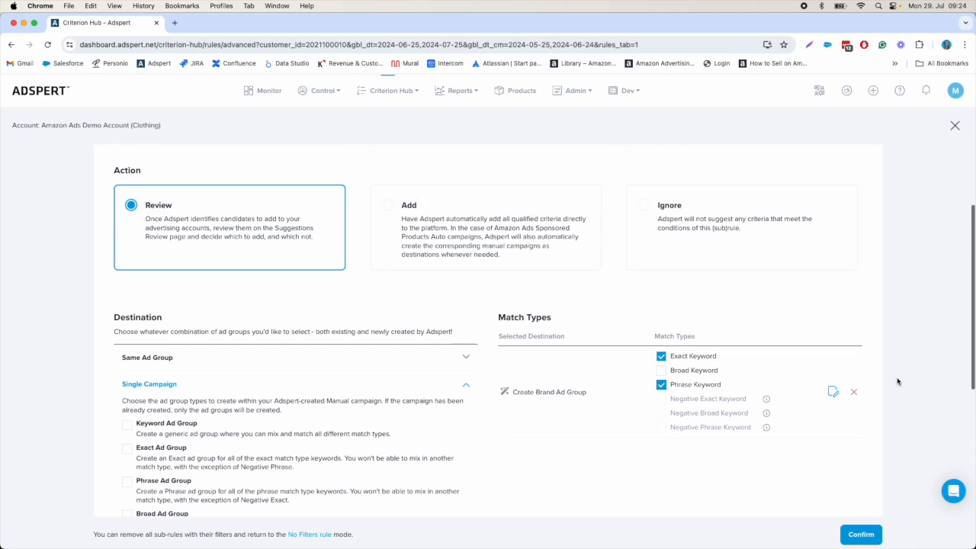
scroll(897, 381, "up", 5)
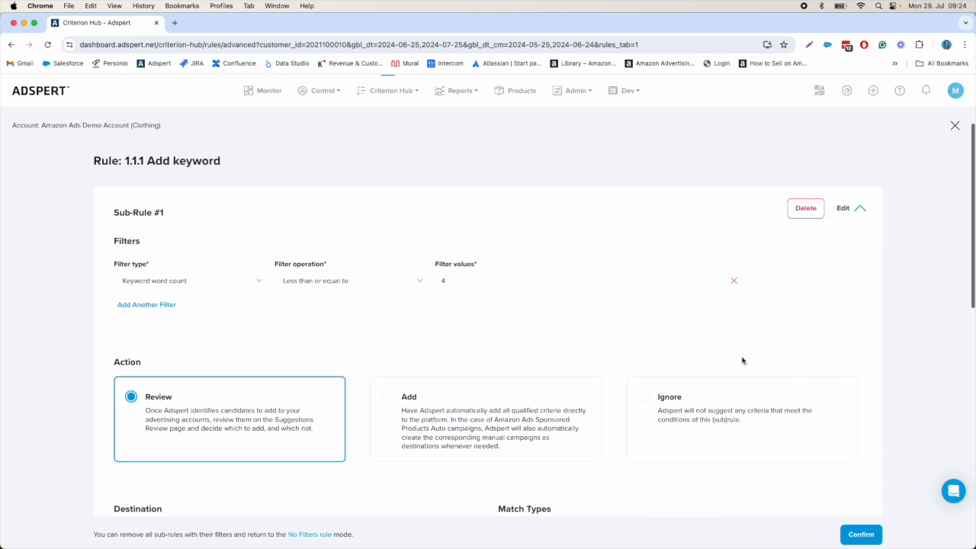
left_click(189, 283)
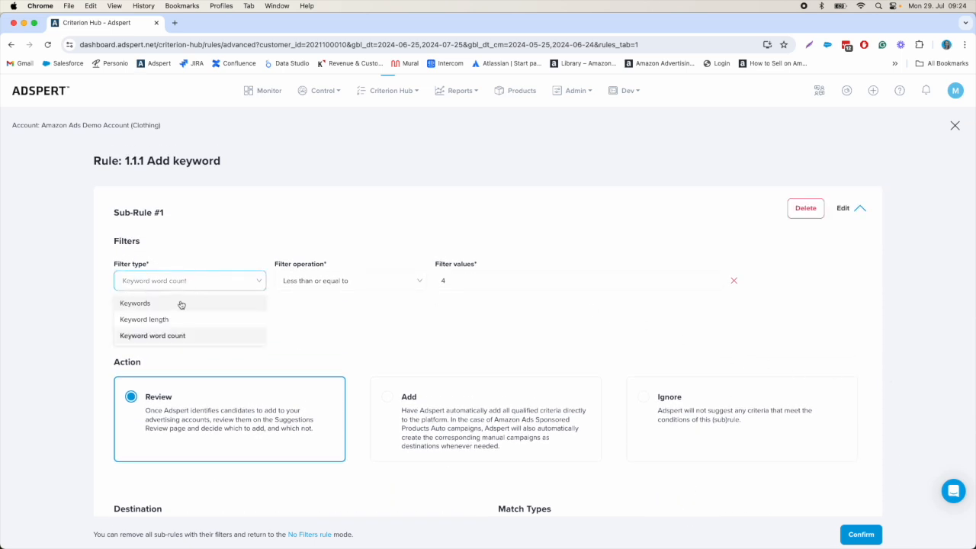
left_click(175, 308)
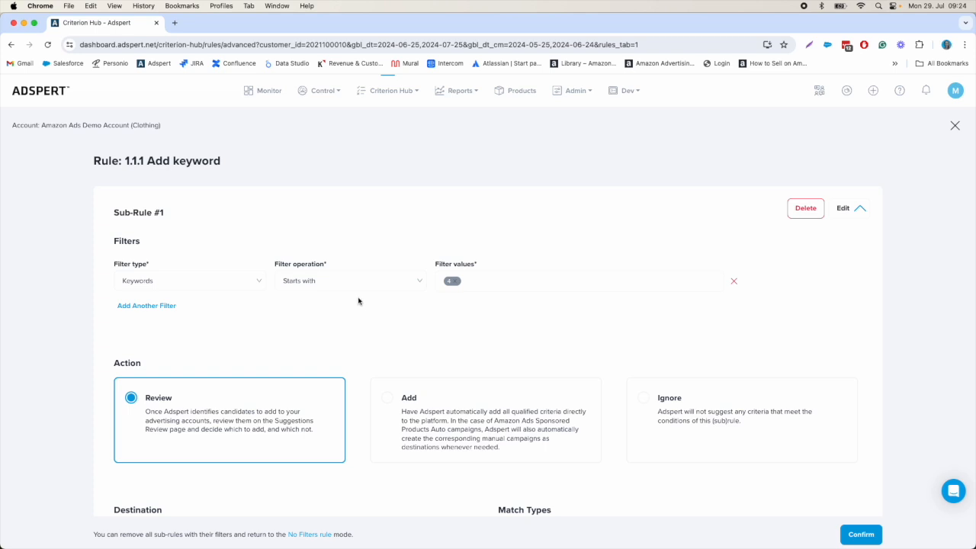
left_click(357, 288)
left_click(314, 338)
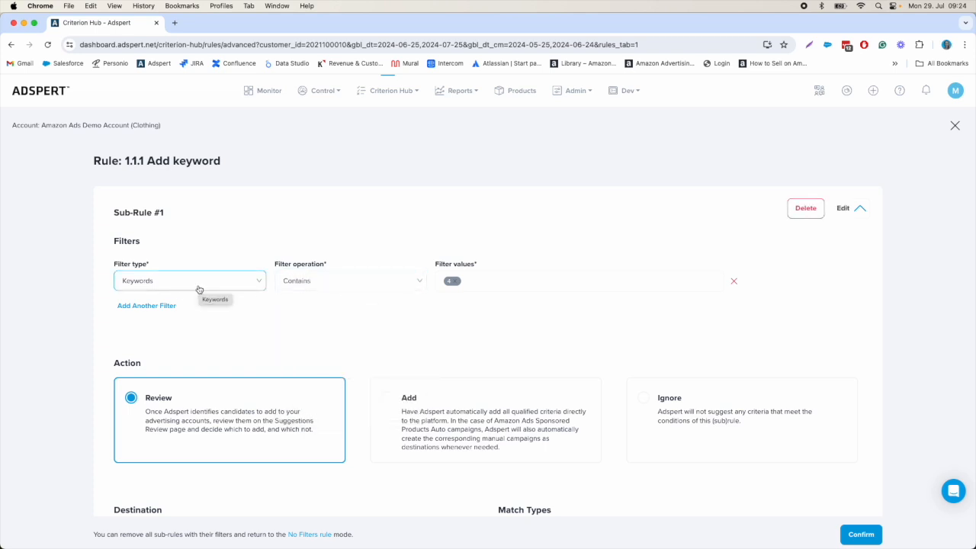
left_click(464, 281)
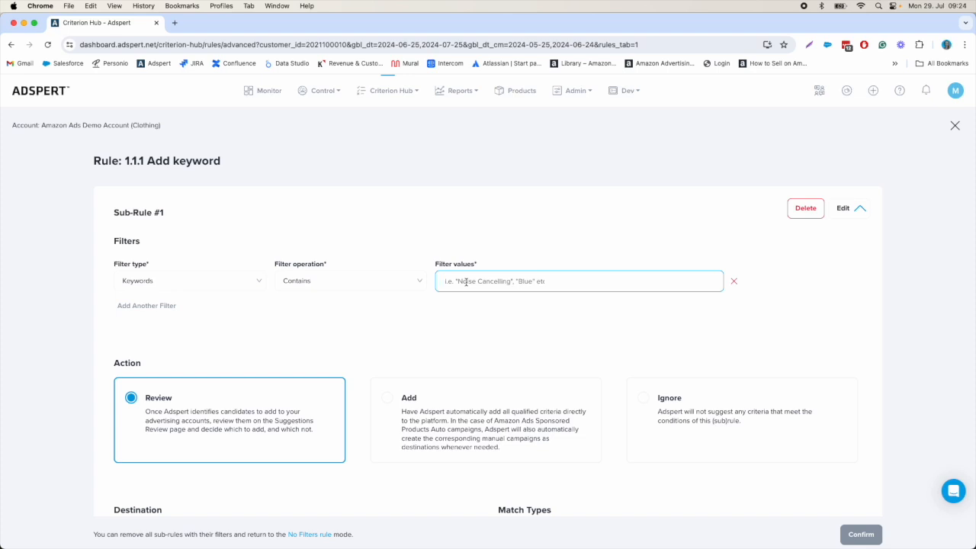
type("adspert")
key("Return")
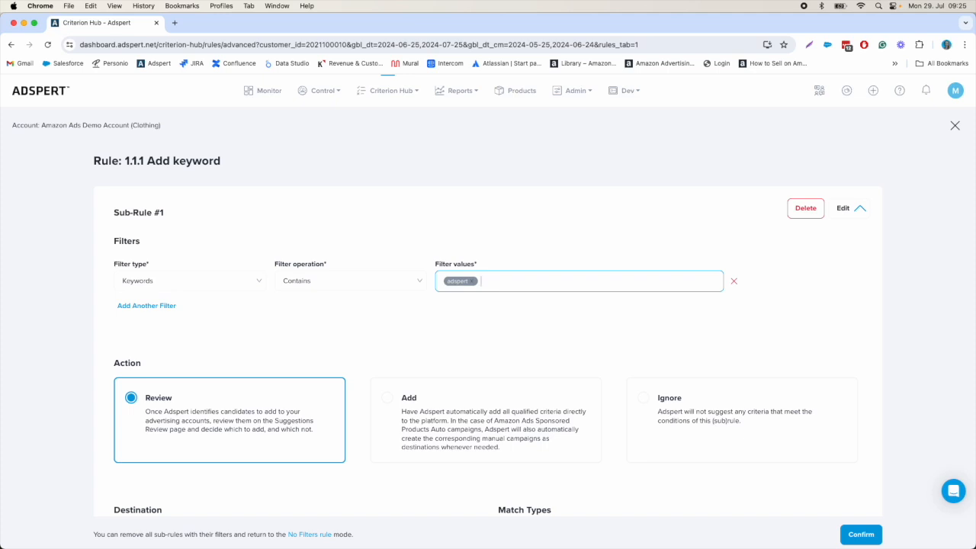
Step: Add another sub-rule between Sub-Rule #1 and the Catch-All Sub-Rule
scroll(808, 323, "down", 5)
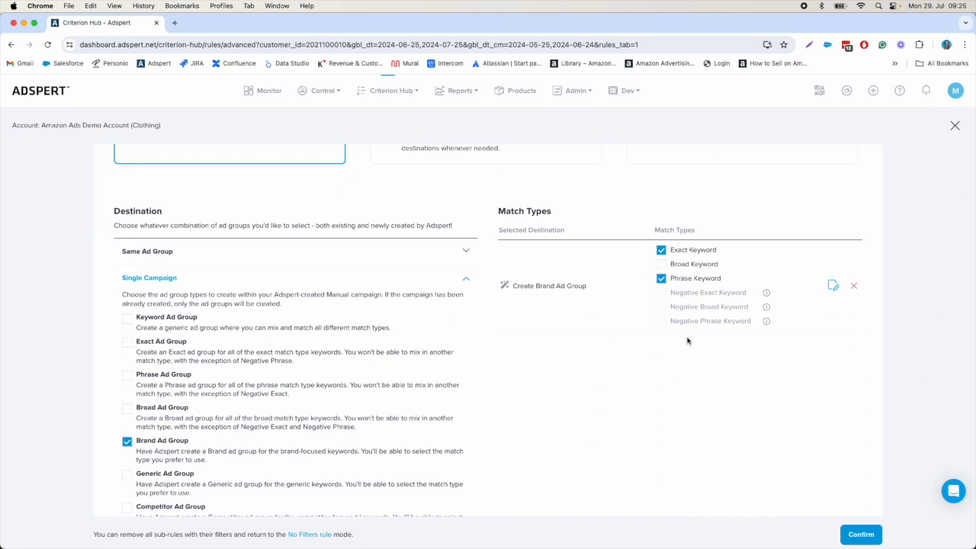
scroll(706, 367, "down", 3)
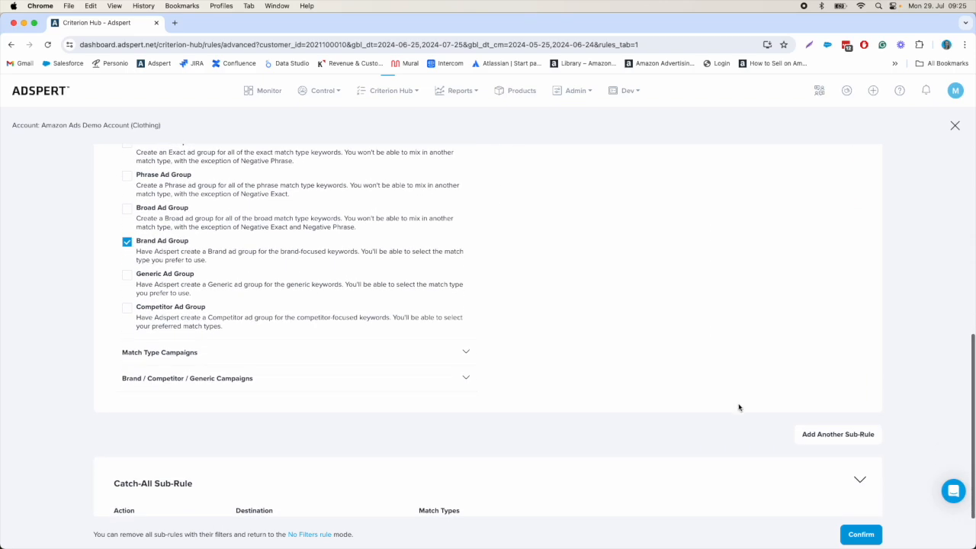
left_click(818, 439)
scroll(616, 386, "down", 4)
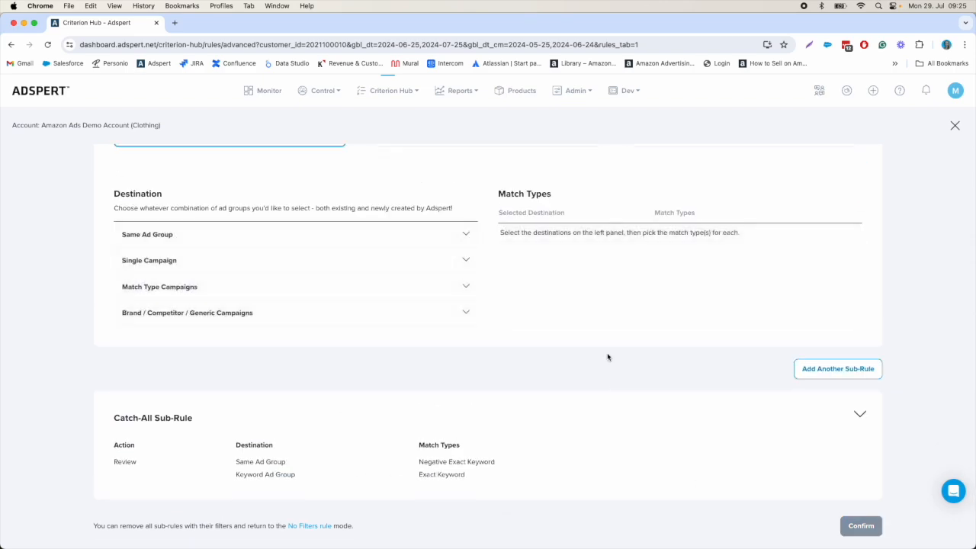
Step: Set the new sub-rule's destination to the Single Campaign Competitor Ad Group with Exact Keyword and Phrase Keyword match types
scroll(607, 357, "up", 2)
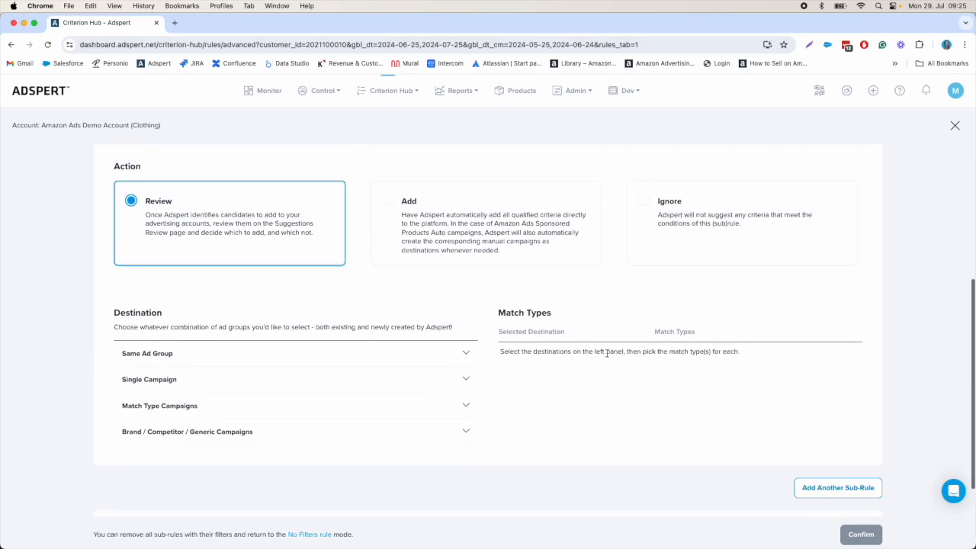
left_click(190, 386)
scroll(280, 441, "down", 3)
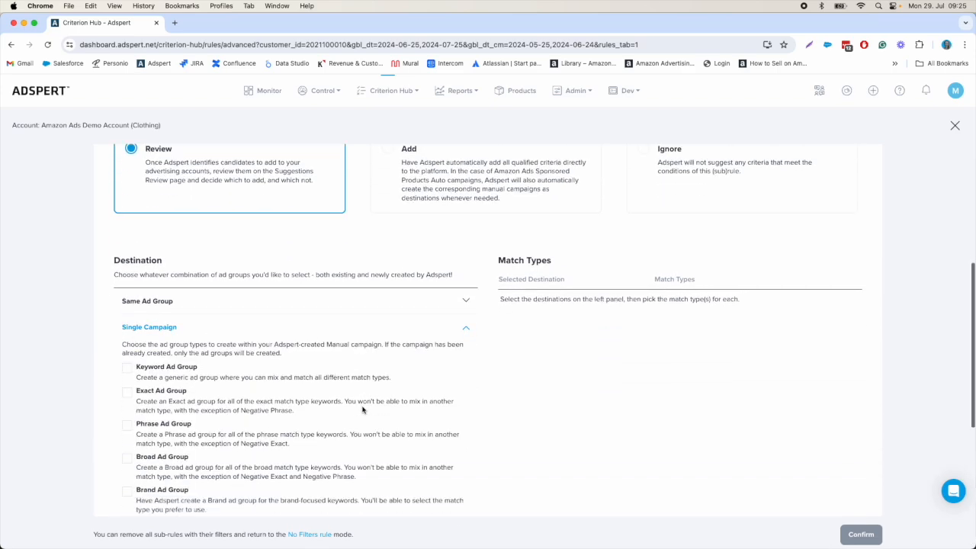
left_click(127, 482)
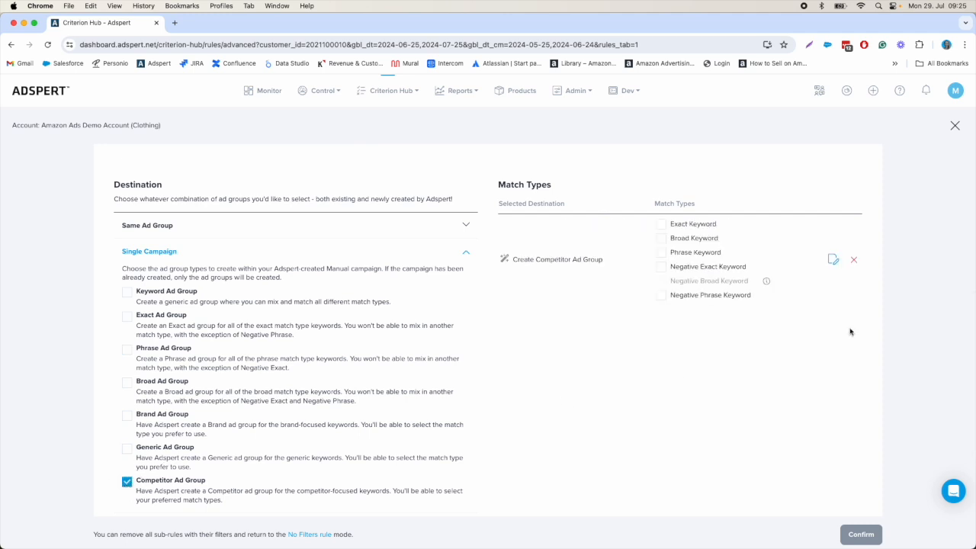
left_click(660, 225)
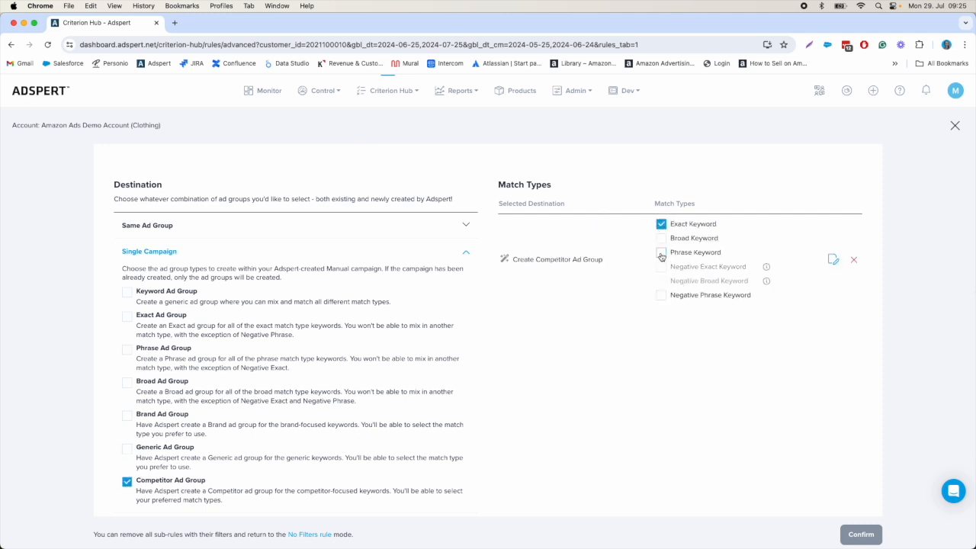
left_click(660, 253)
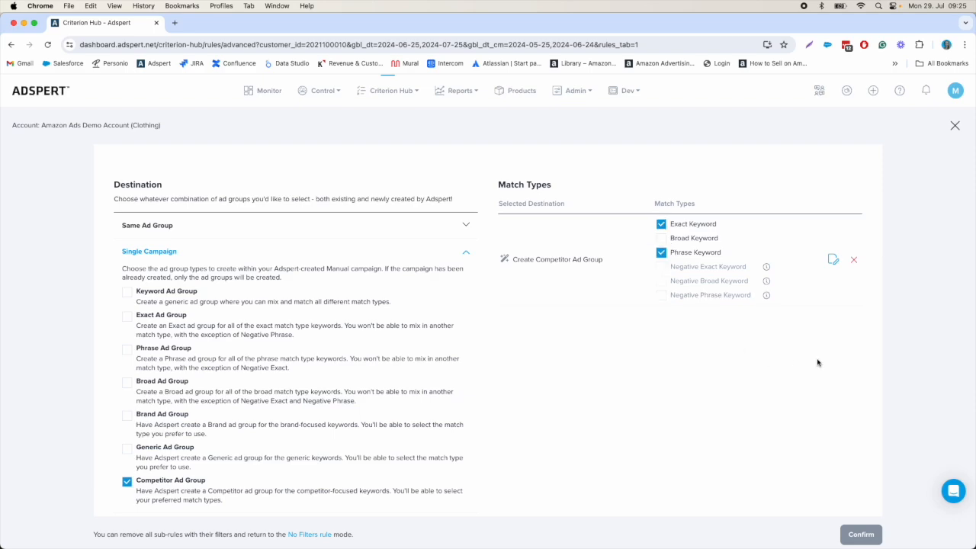
Step: Set the new competitor sub-rule's filter to Keywords Contains with the value "competitor"
scroll(837, 386, "up", 5)
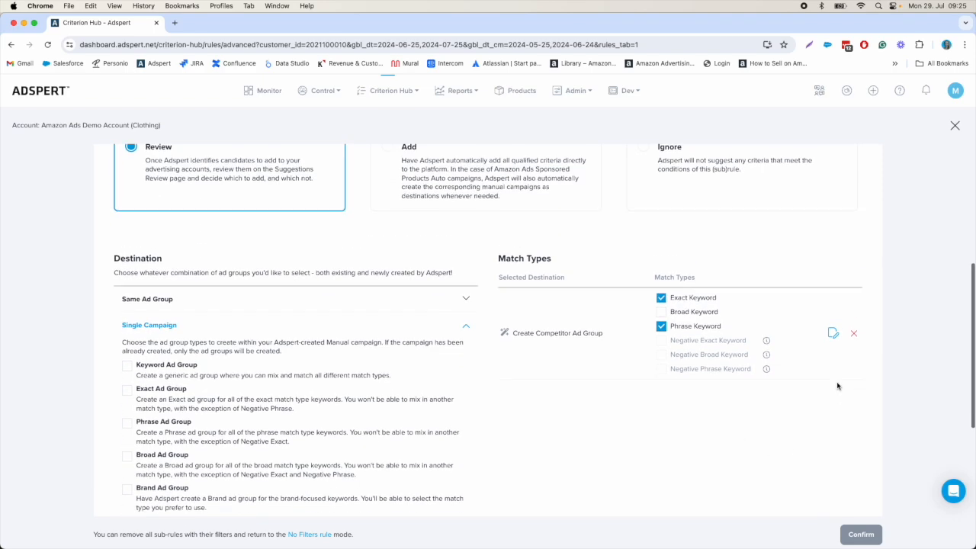
scroll(837, 385, "up", 1)
left_click(172, 183)
left_click(167, 201)
left_click(316, 178)
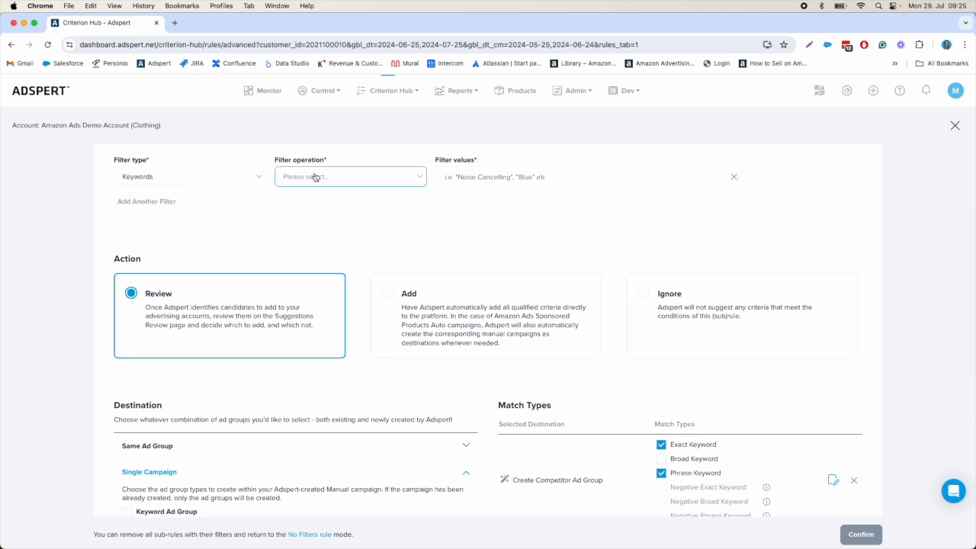
left_click(316, 264)
left_click(533, 176)
type("comp")
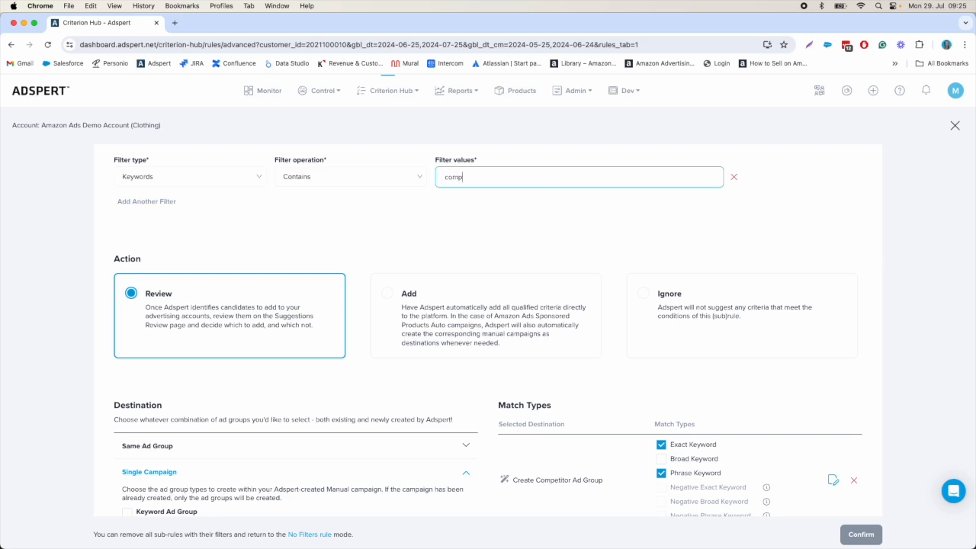
type("etitor")
key("Return")
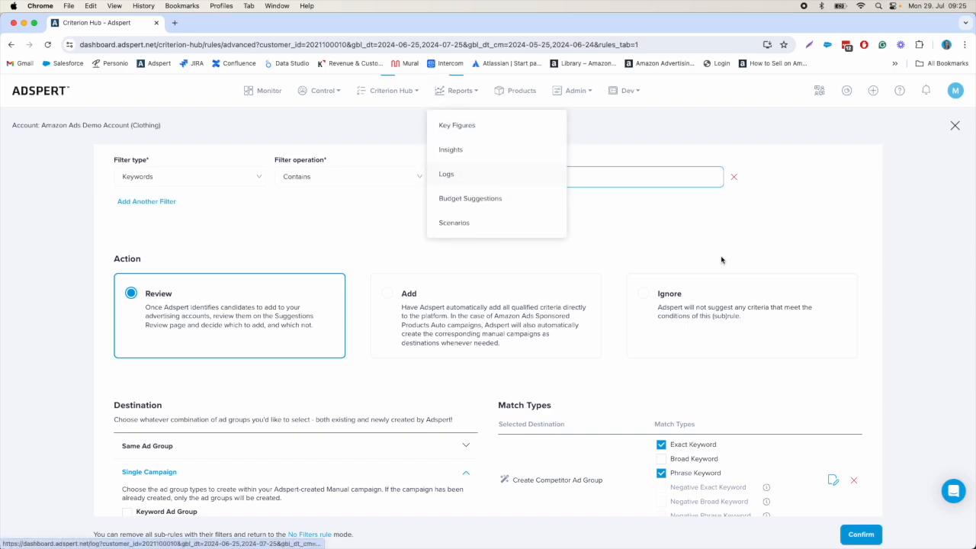
Step: Open the Catch-All Sub-Rule for editing and remove its Single Campaign Keyword Ad Group destination
scroll(834, 282, "down", 4)
scroll(782, 310, "down", 3)
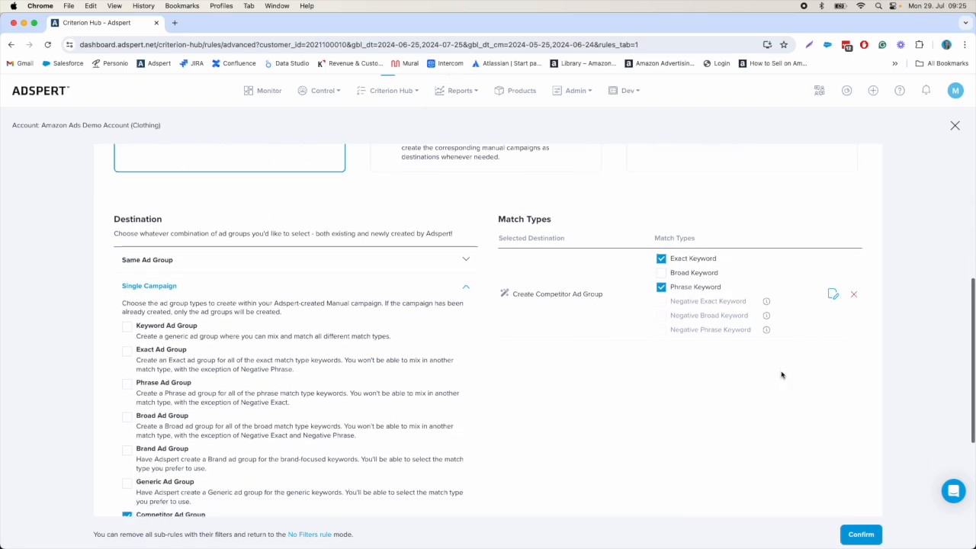
scroll(781, 374, "down", 1)
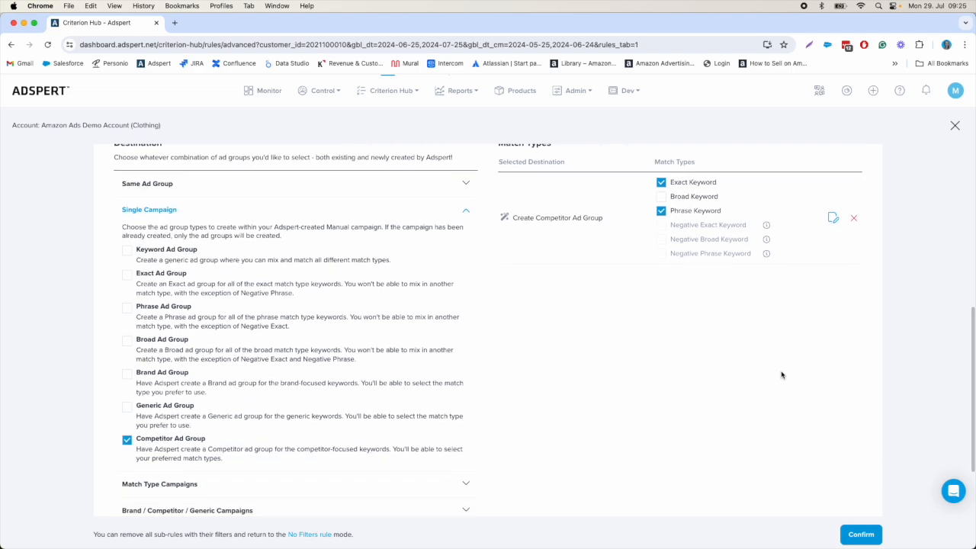
scroll(781, 375, "down", 6)
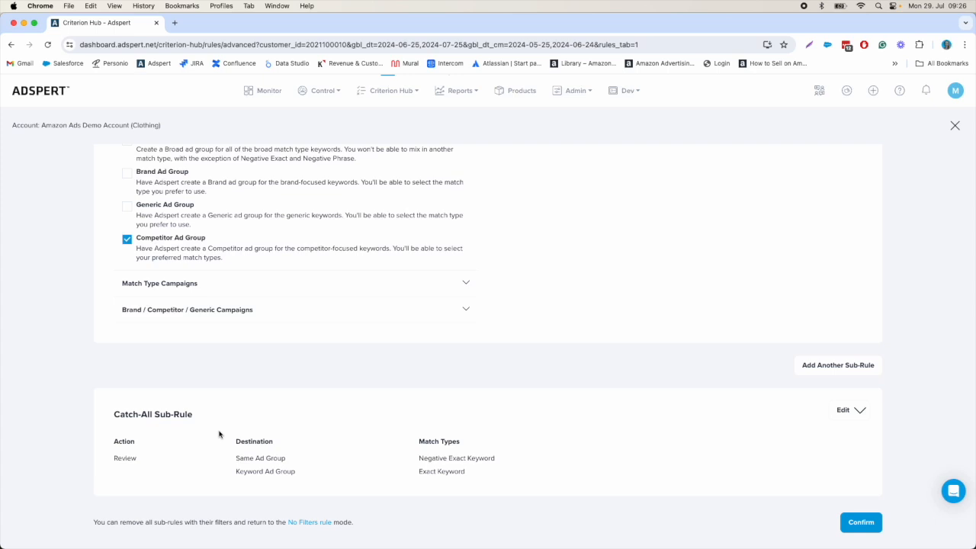
left_click(856, 413)
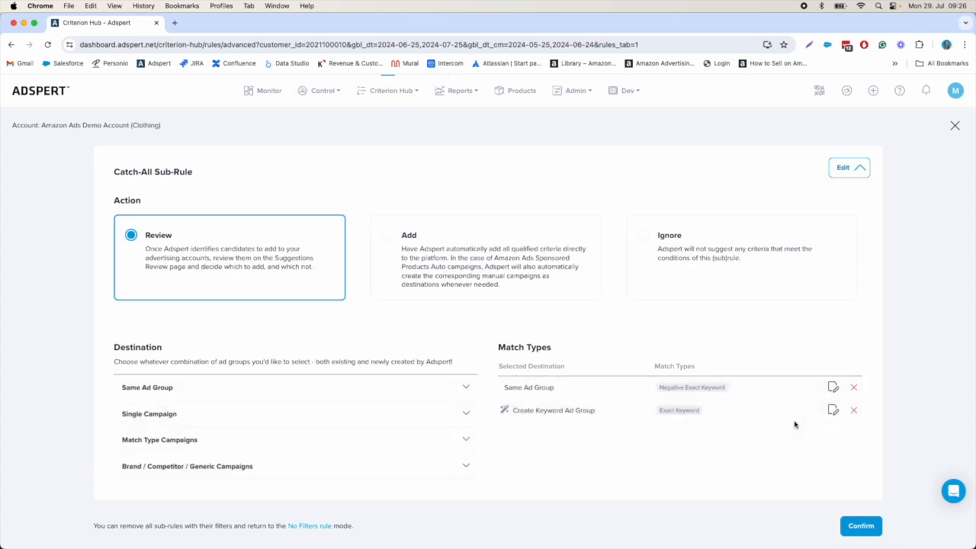
scroll(492, 338, "up", 3)
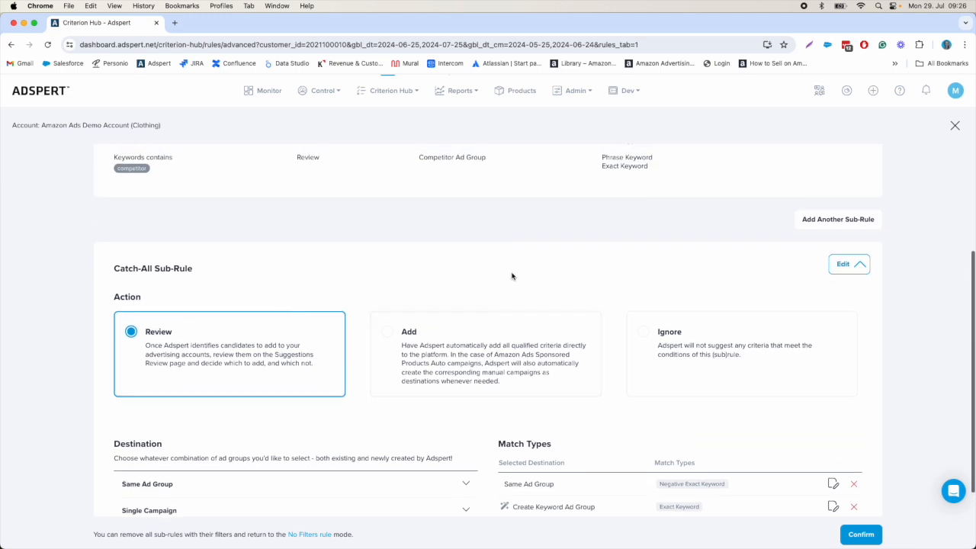
scroll(678, 405, "down", 3)
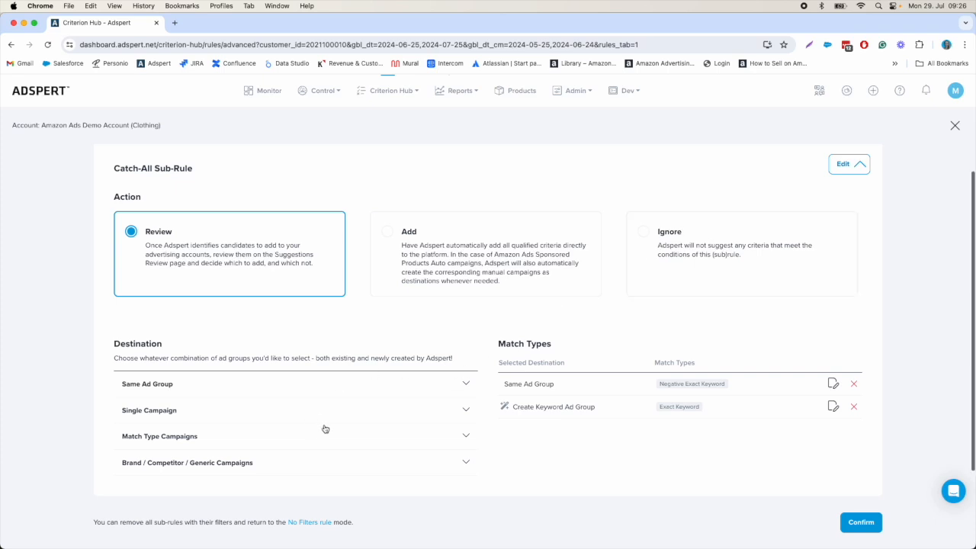
left_click(211, 407)
scroll(144, 381, "down", 2)
left_click(126, 349)
scroll(311, 411, "down", 1)
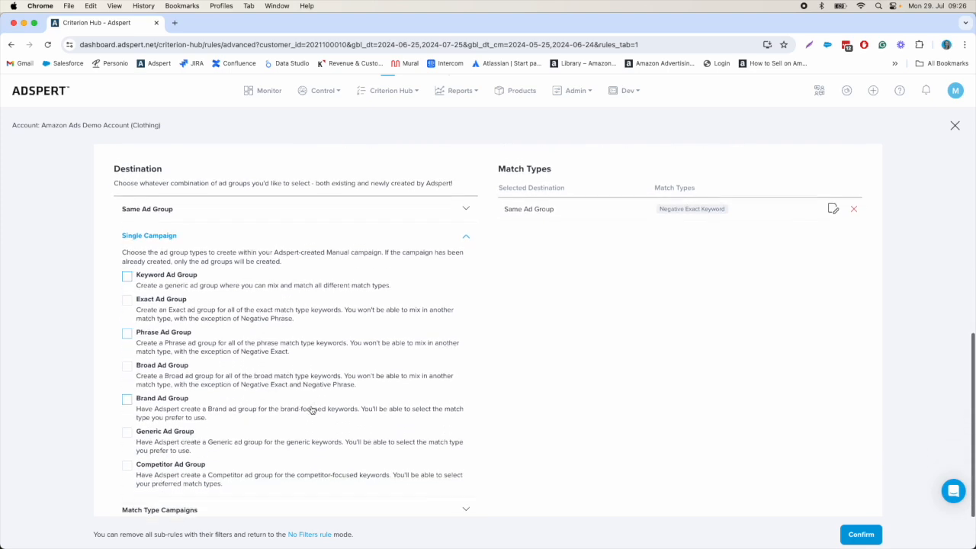
Step: Add the Single Campaign Generic Ad Group as a catch-all destination with the Exact Keyword and Phrase Keyword match types
left_click(127, 423)
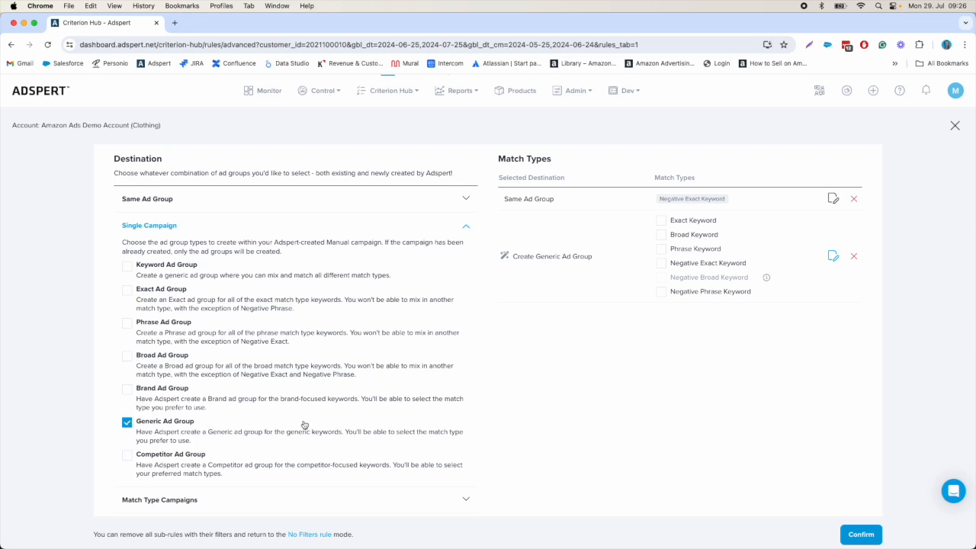
left_click(660, 223)
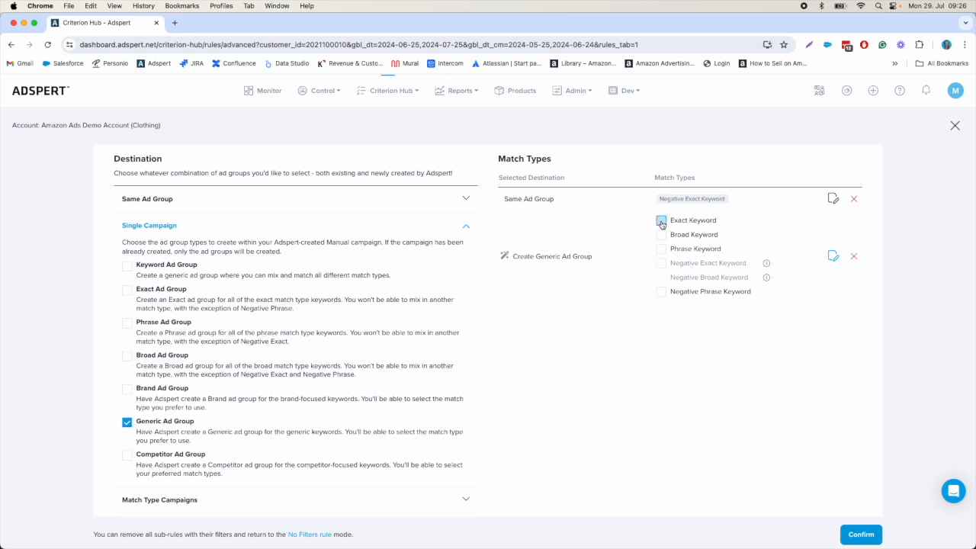
left_click(661, 250)
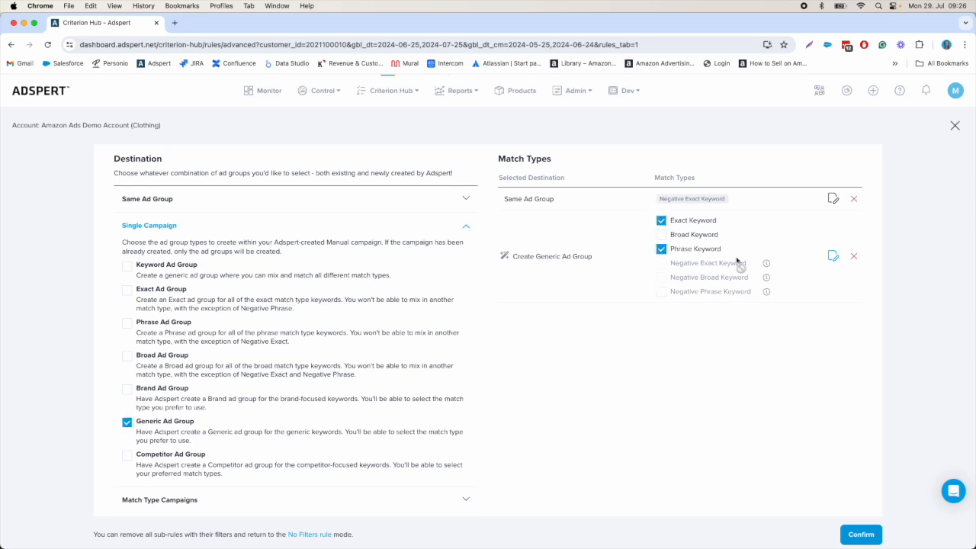
Step: Add Negative Phrase Keyword to the catch-all's Same Ad Group match types and confirm the Add keyword rule
left_click(832, 199)
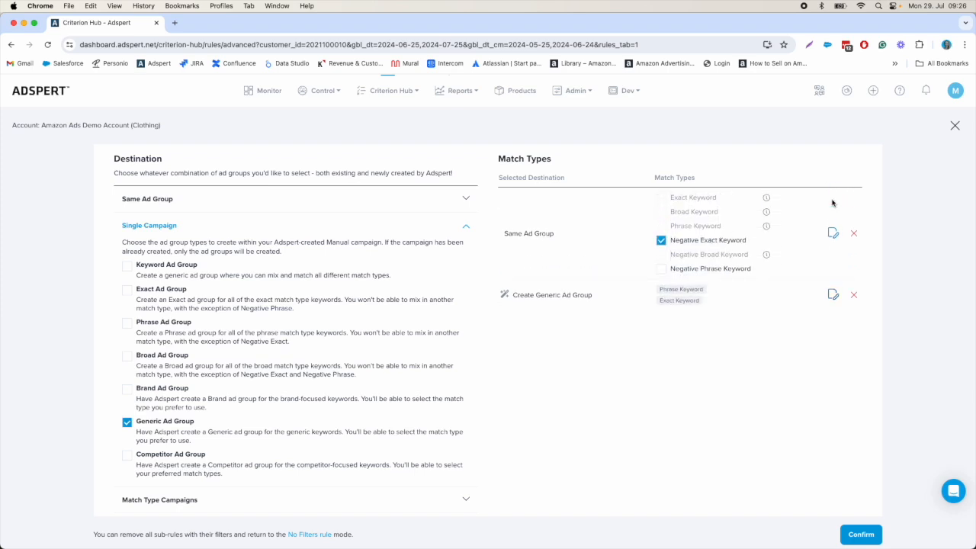
left_click(660, 269)
left_click(858, 534)
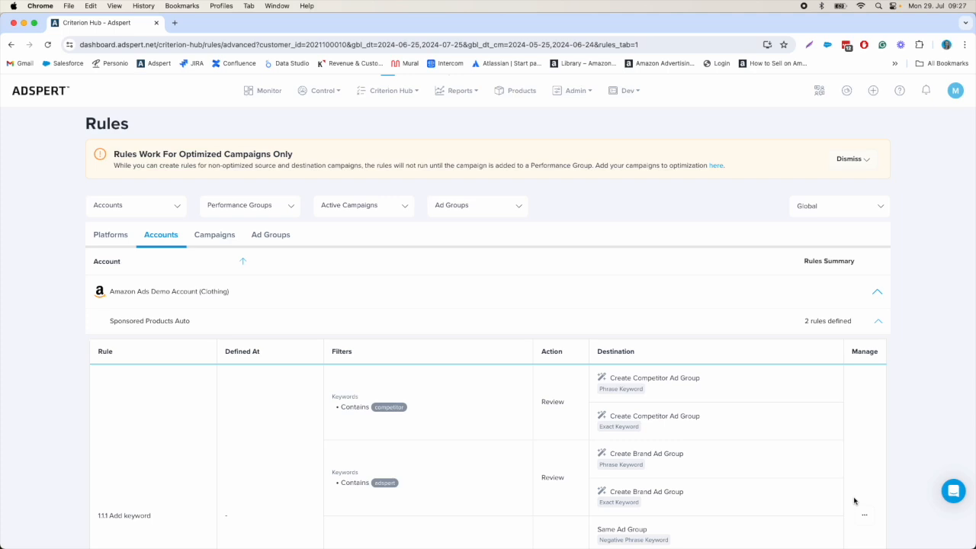
Step: Review the sub-rules and destinations of the saved Add keyword rule in the Sponsored Products Auto rules table
scroll(854, 500, "down", 5)
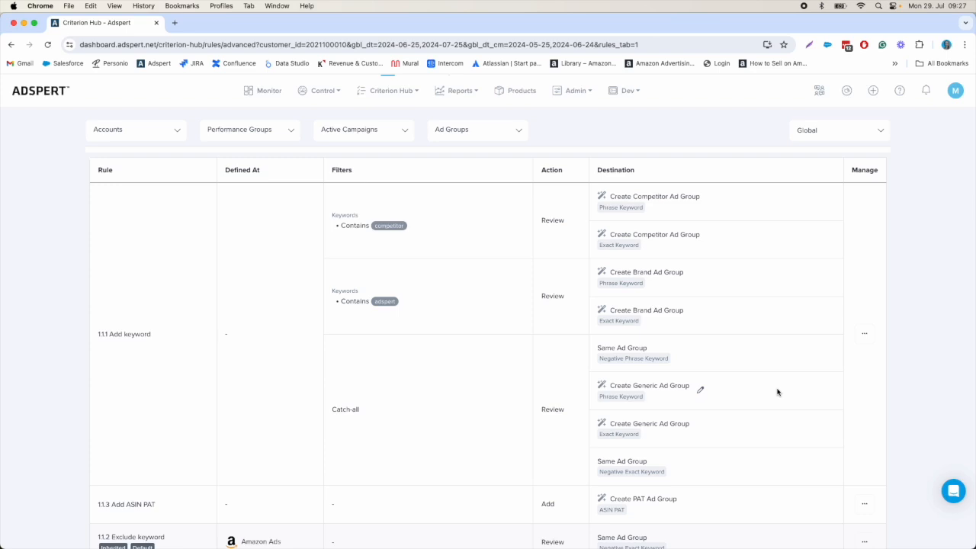
scroll(849, 398, "down", 5)
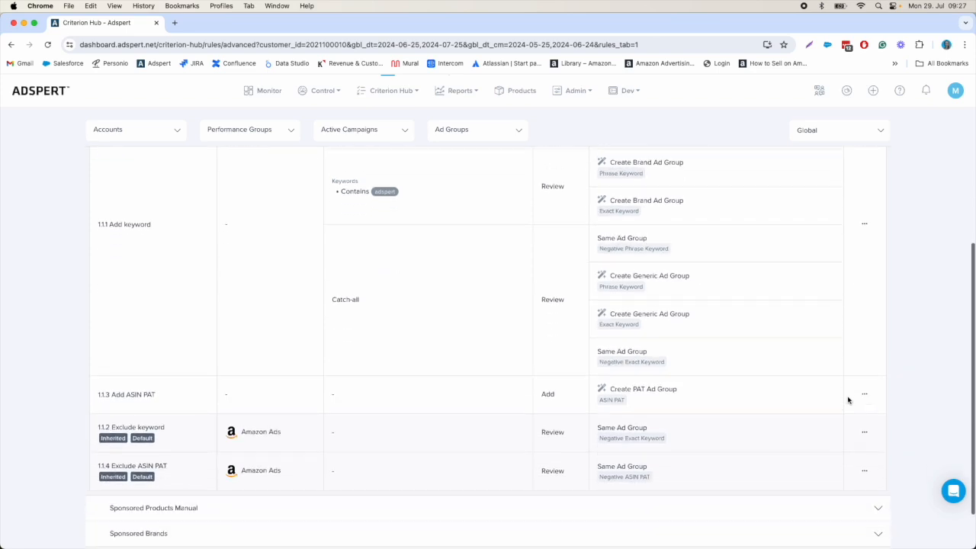
left_click(617, 457)
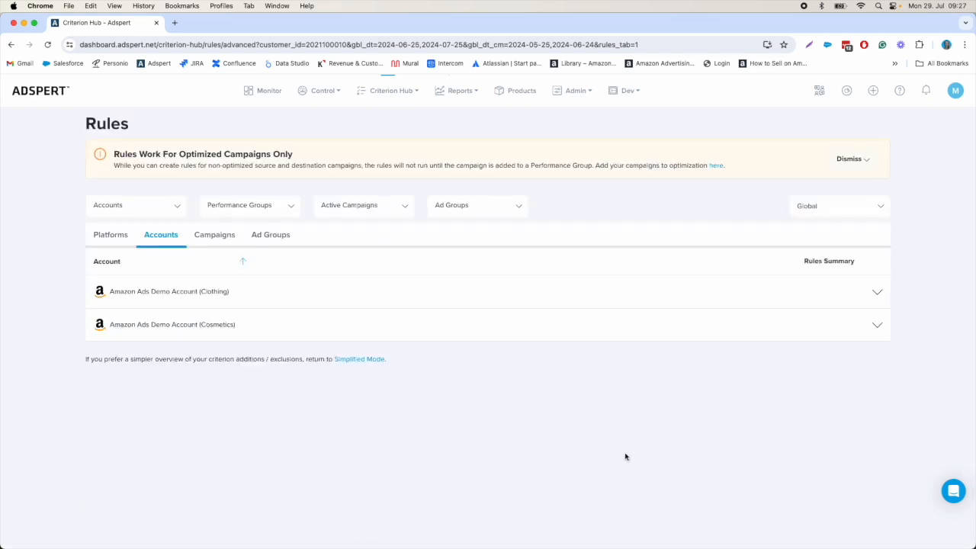
Step: Show the Sponsored Products Manual rules of the Amazon Ads Demo Account (Clothing)
left_click(679, 301)
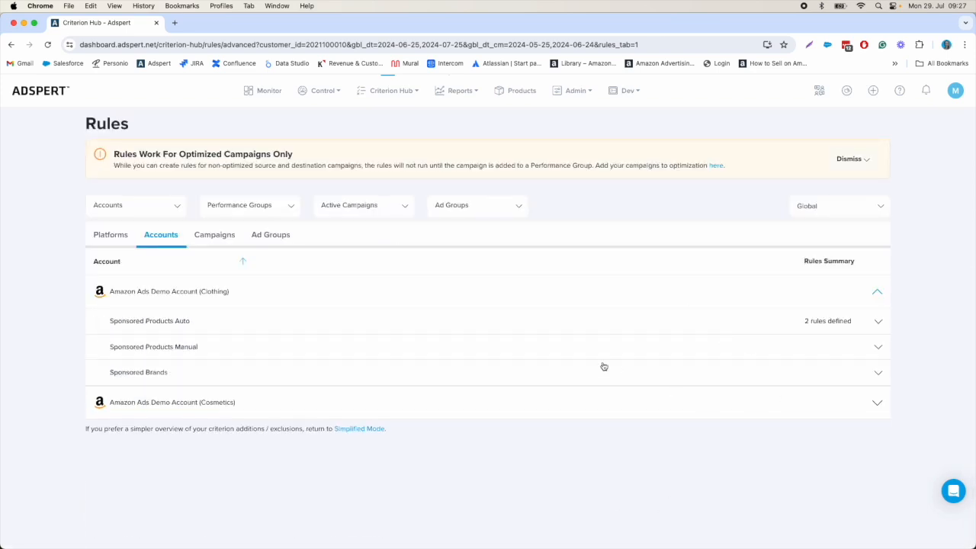
left_click(556, 347)
scroll(739, 381, "down", 3)
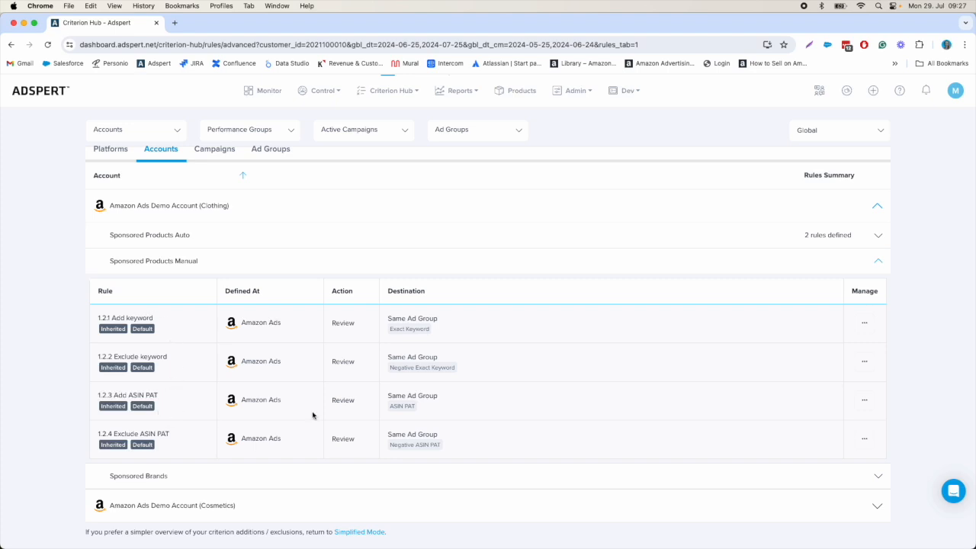
Step: Open a duplicate of the Sponsored Products Manual rule 1.2.1 Add keyword, examine its destination options, and close it without saving
left_click(864, 324)
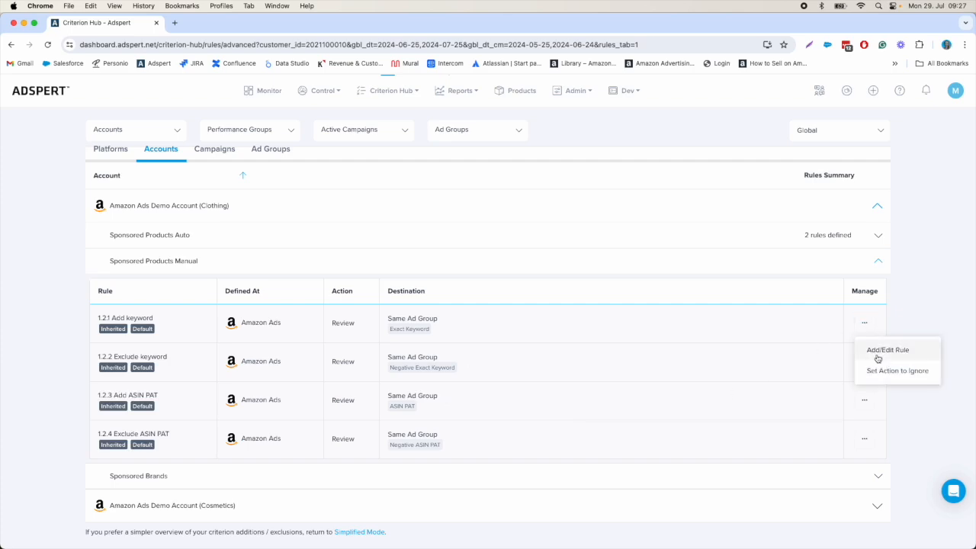
left_click(877, 357)
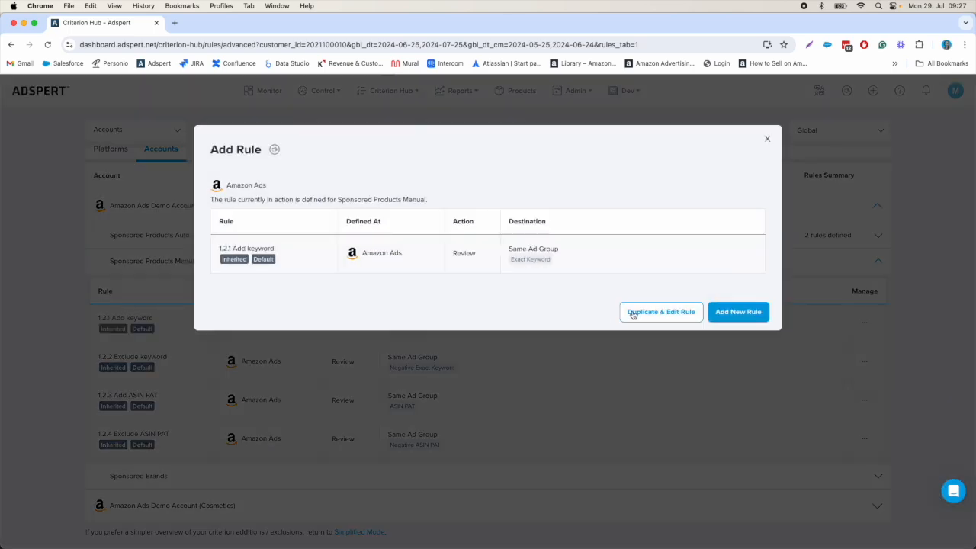
left_click(633, 313)
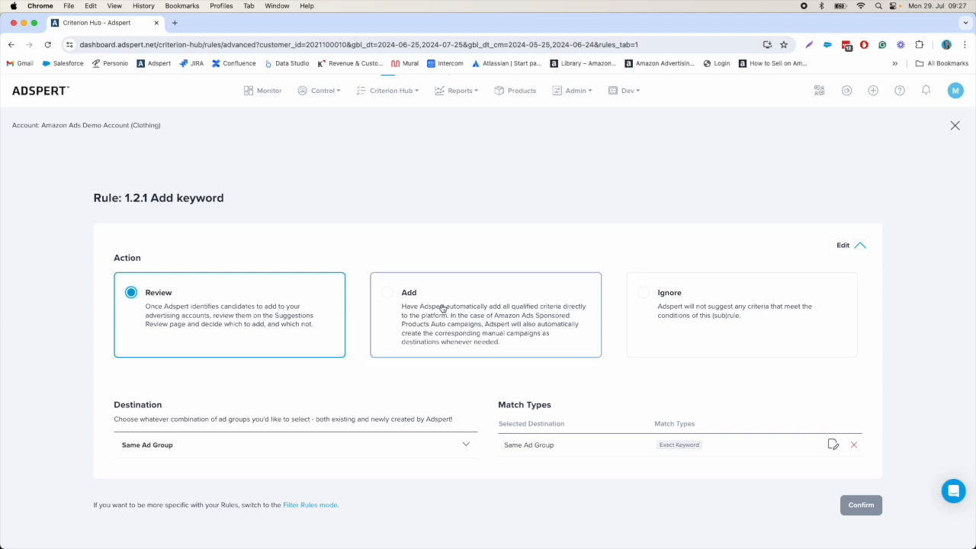
left_click(440, 444)
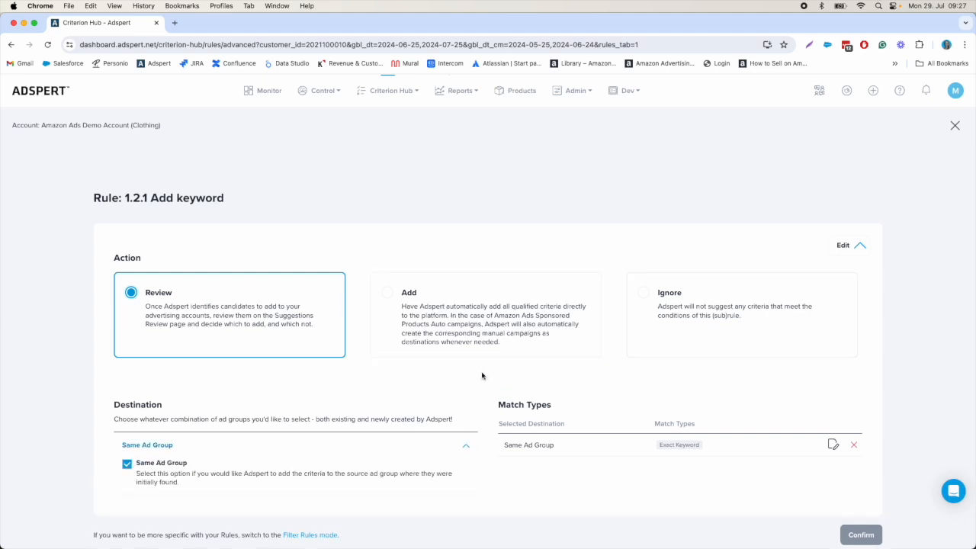
scroll(483, 374, "down", 1)
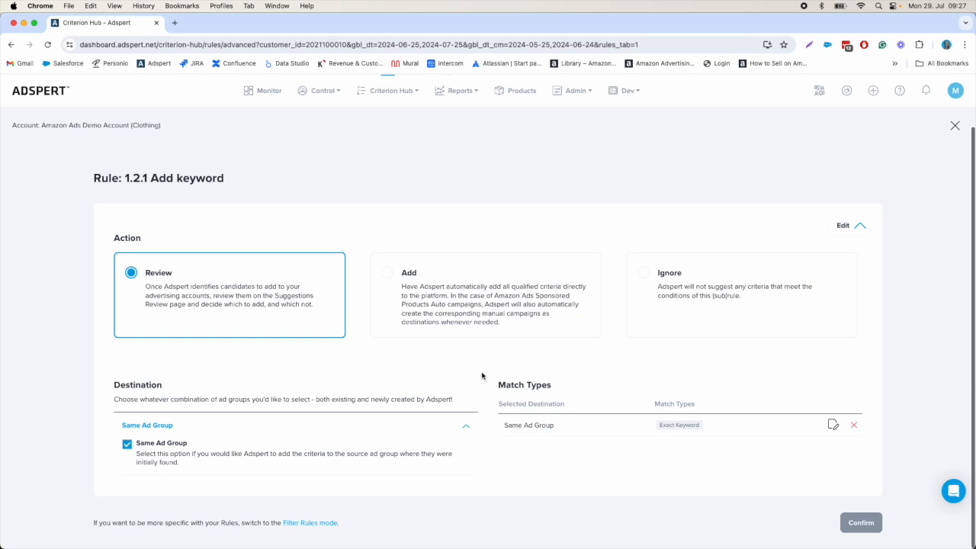
left_click(955, 126)
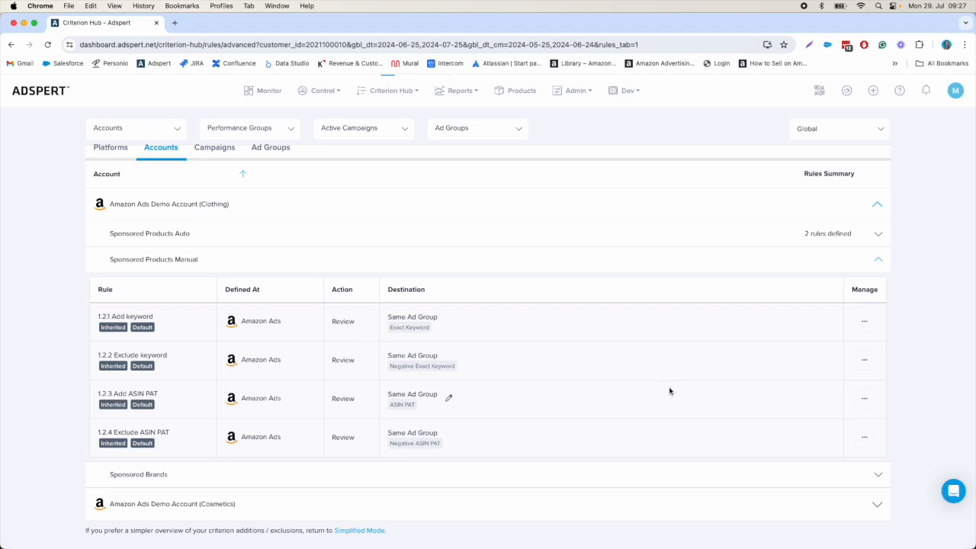
Step: Open a duplicate of the Sponsored Brands rule 1.3.1 Add keyword, examine its Same Ad Group match types, and close it without saving
left_click(648, 474)
scroll(725, 403, "down", 3)
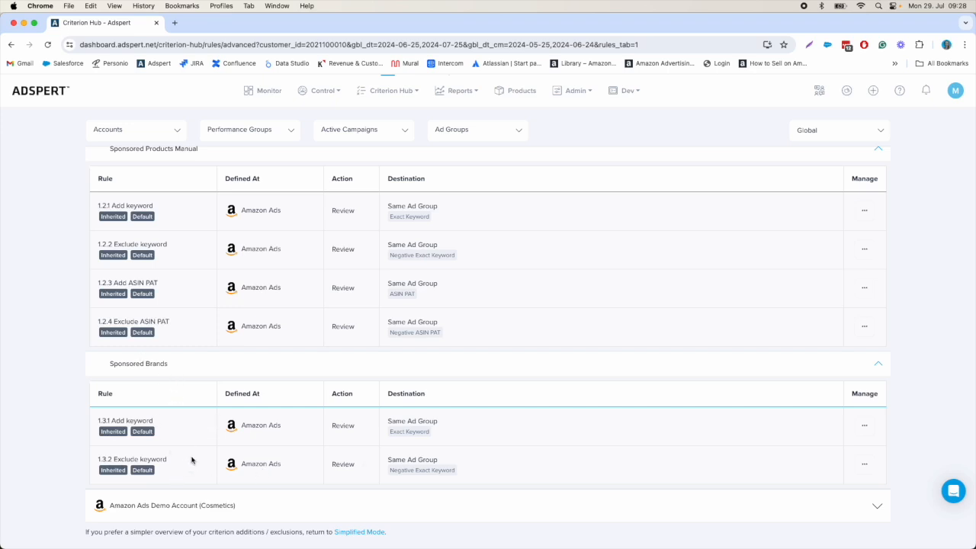
left_click(863, 425)
left_click(879, 452)
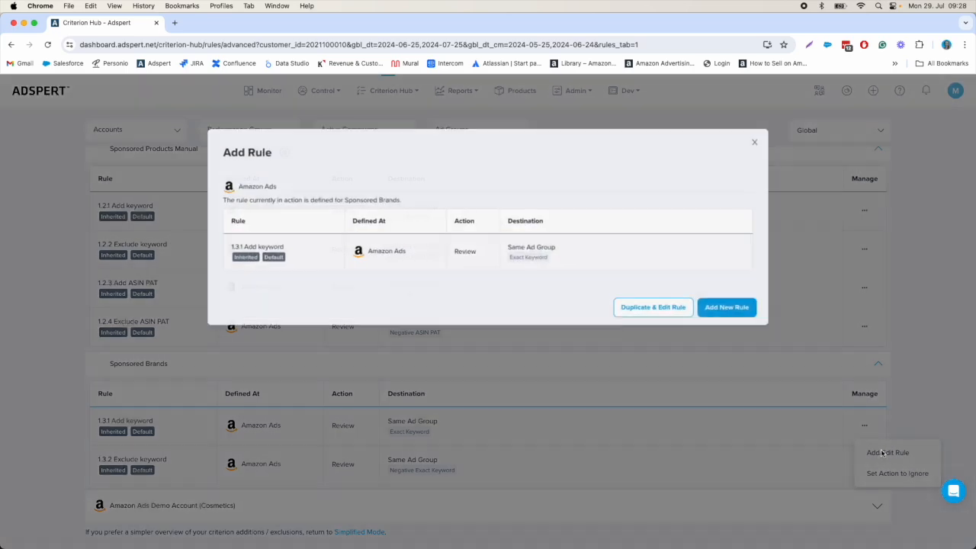
left_click(662, 314)
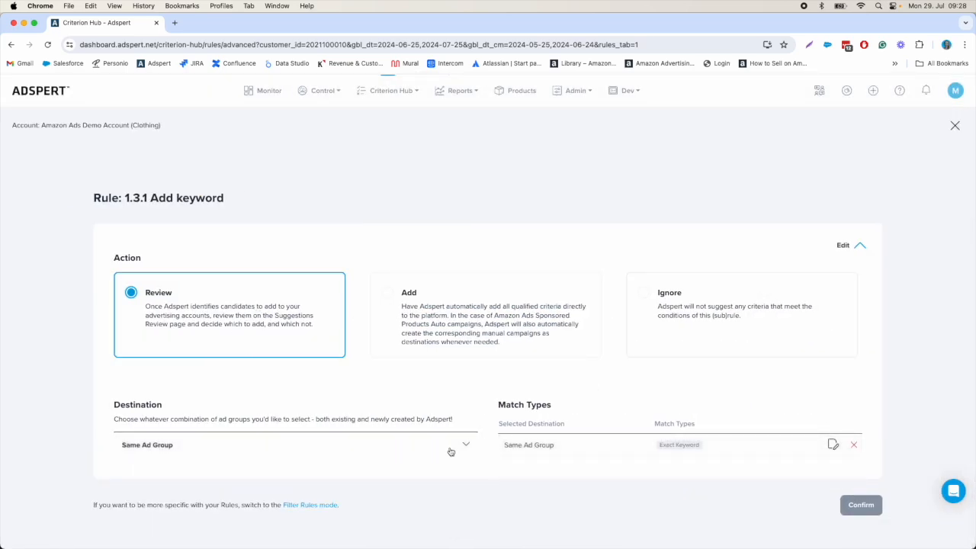
left_click(832, 445)
scroll(848, 431, "down", 2)
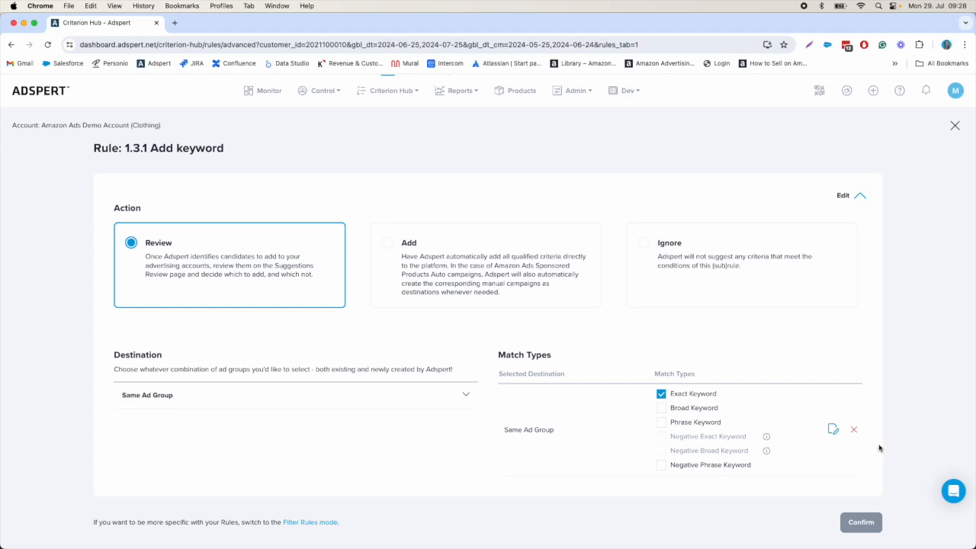
left_click(955, 125)
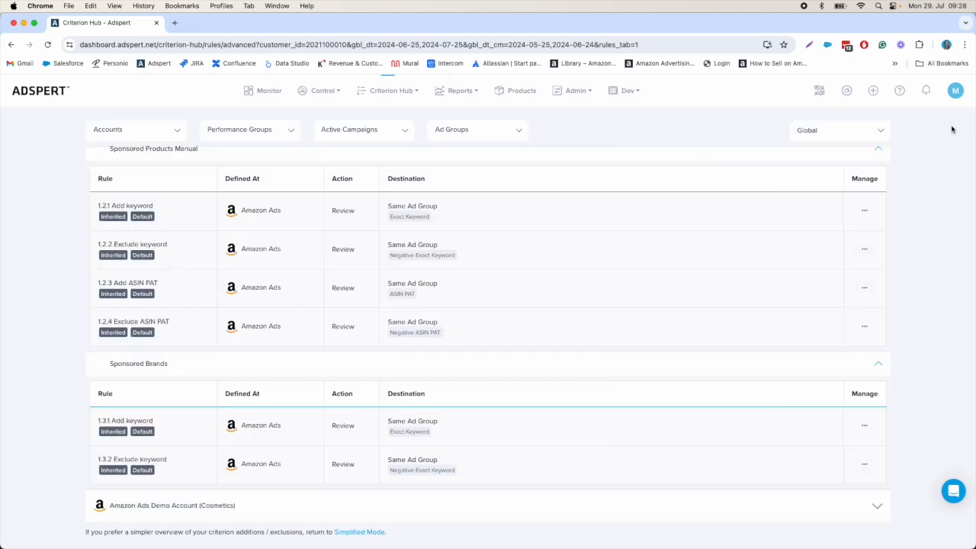
Step: Switch the rules overview from the account level to the campaign level
left_click(864, 287)
scroll(725, 254, "up", 5)
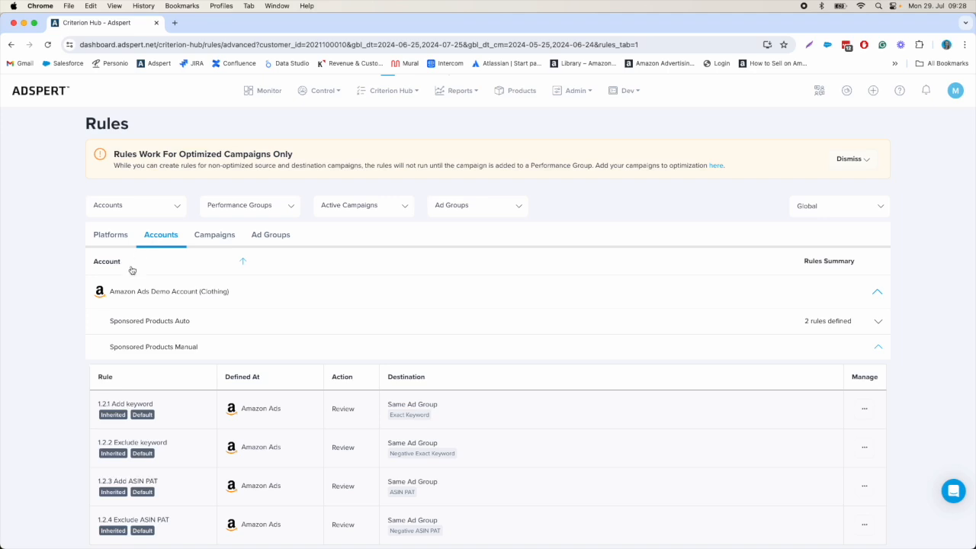
left_click(216, 236)
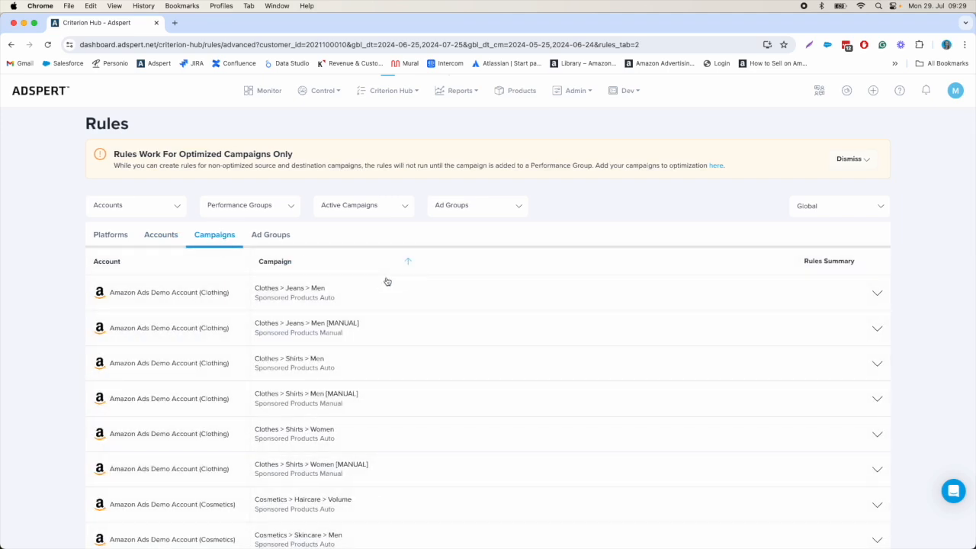
Step: Show the rules of the Clothes > Jeans > Men campaign and examine their origins, filters and destinations
left_click(510, 302)
scroll(744, 402, "down", 2)
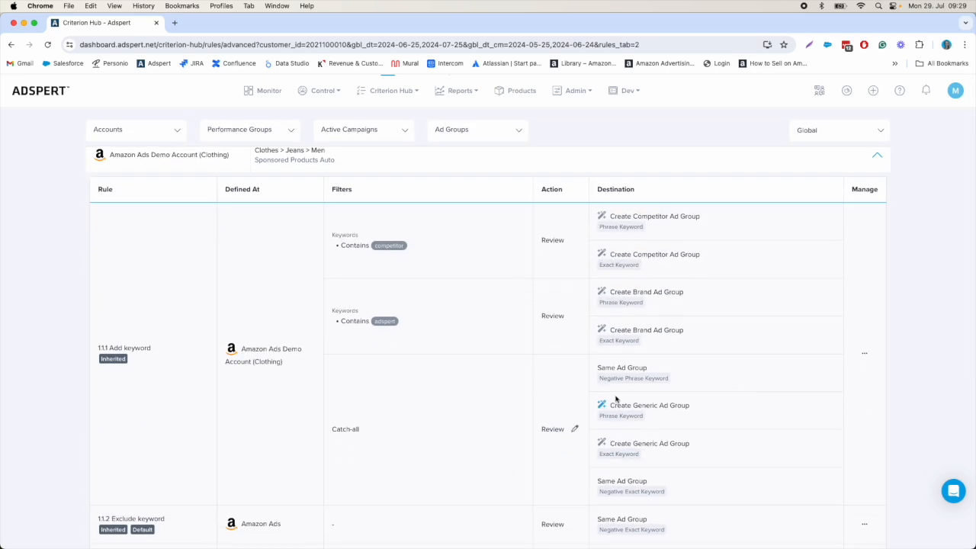
scroll(632, 392, "up", 3)
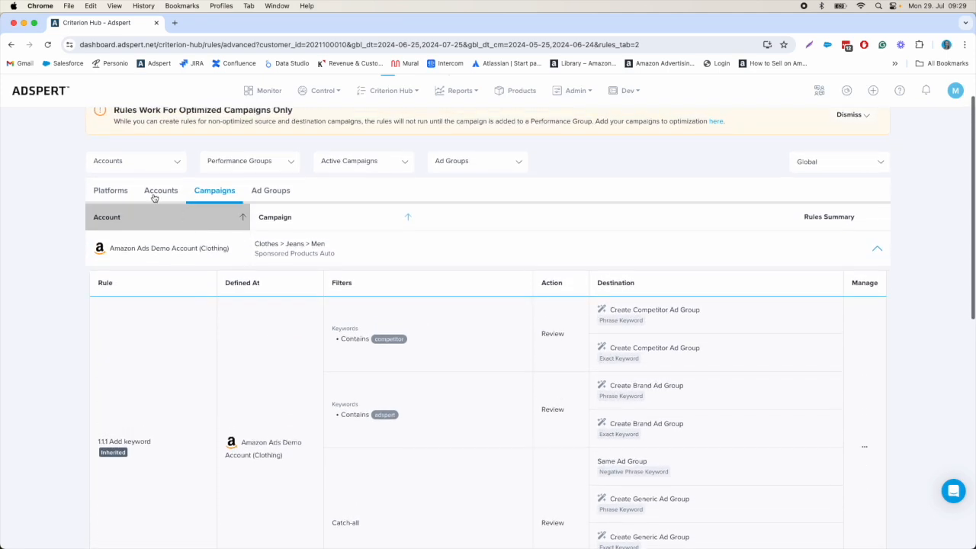
scroll(753, 425, "down", 4)
scroll(753, 424, "down", 1)
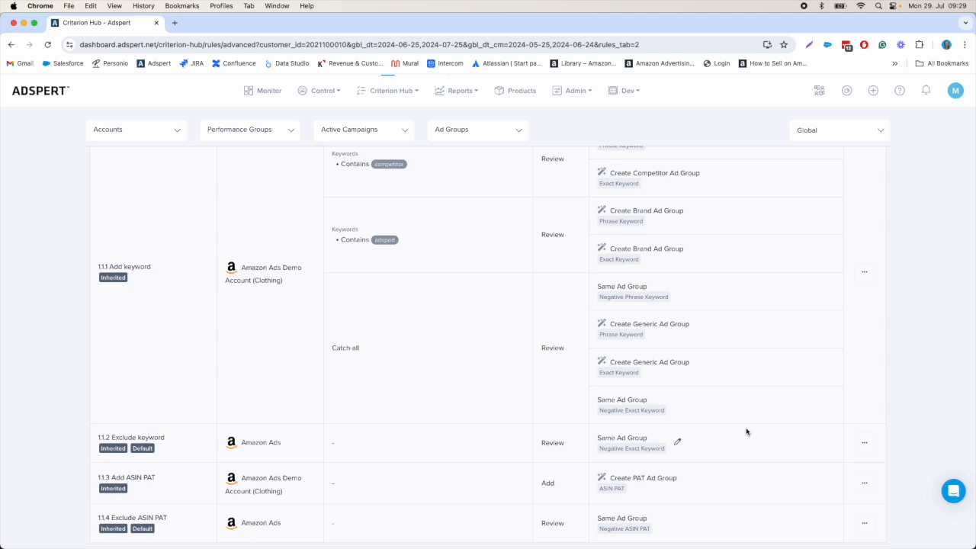
scroll(745, 431, "up", 2)
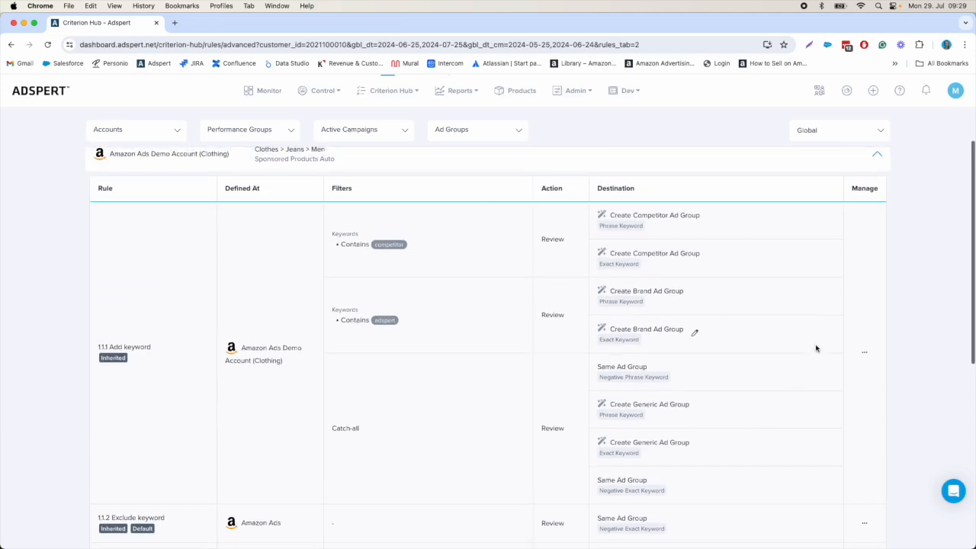
Step: Open an editable duplicate of the inherited rule 1.1.1 Add keyword for the Clothes > Jeans > Men campaign
left_click(864, 352)
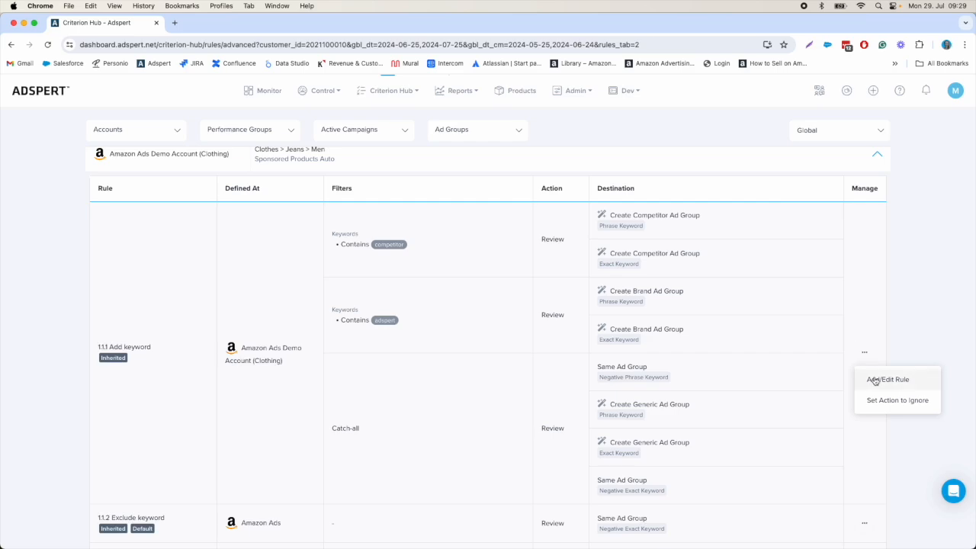
left_click(875, 379)
scroll(724, 396, "down", 2)
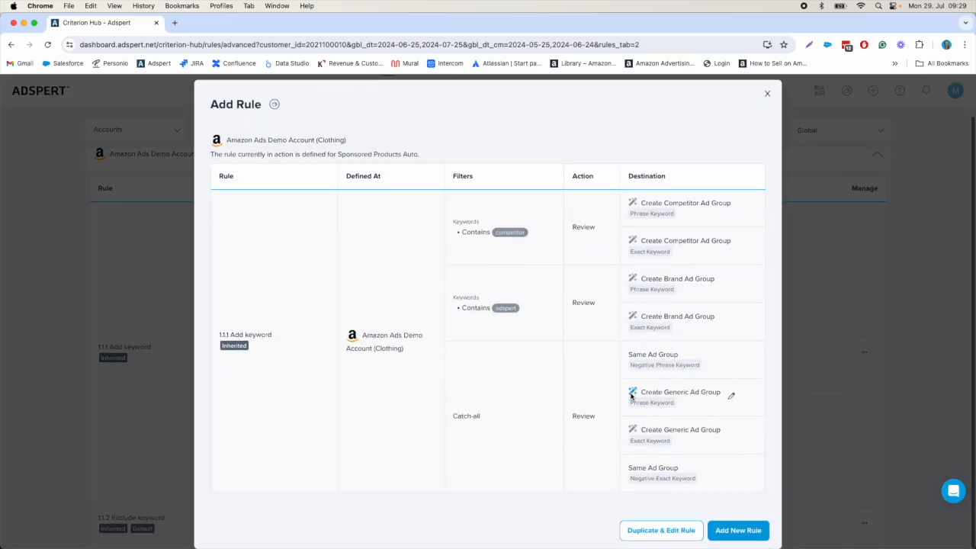
left_click(644, 529)
scroll(511, 410, "down", 4)
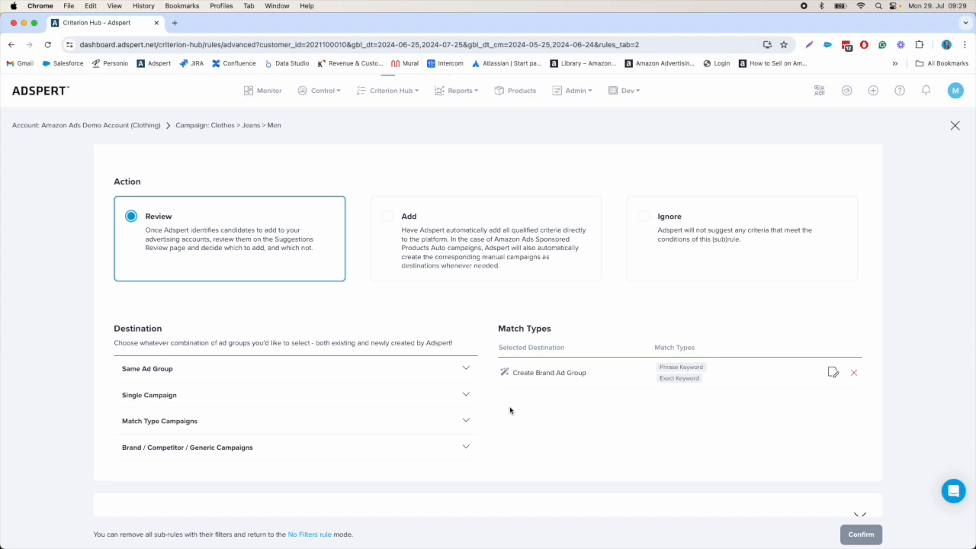
Step: Delete the keyword-filter sub-rules from rule 1.1.1 Add keyword and return it to a no-filter rule
scroll(577, 407, "up", 5)
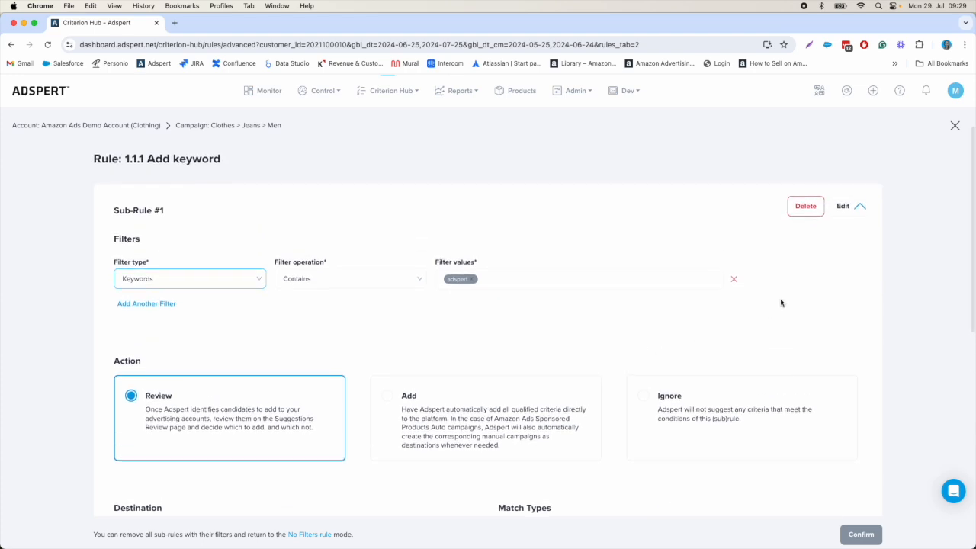
left_click(798, 209)
left_click(617, 238)
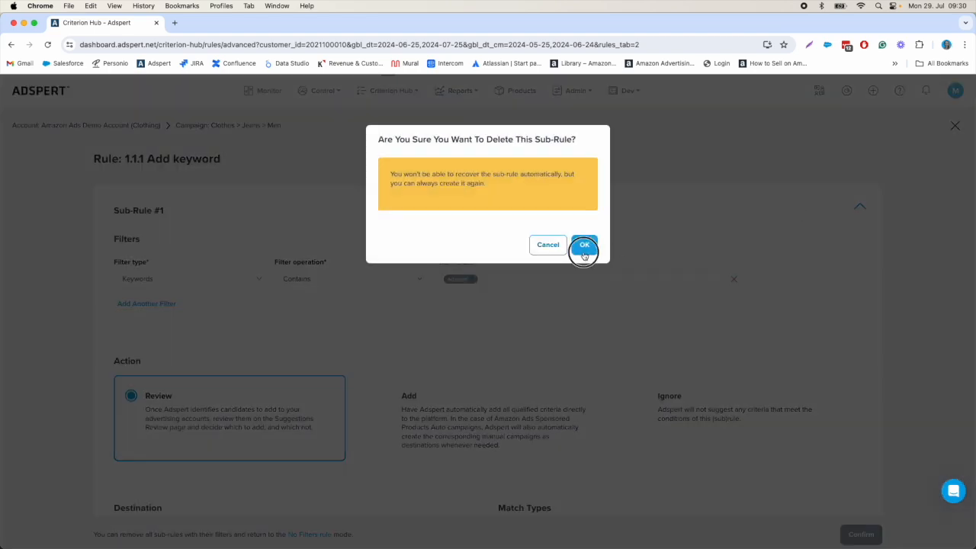
left_click(791, 213)
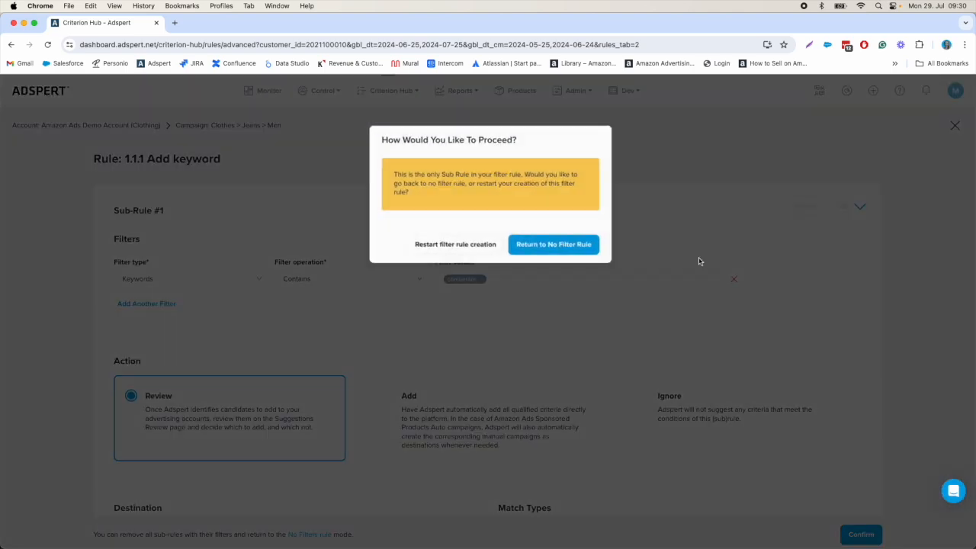
left_click(535, 246)
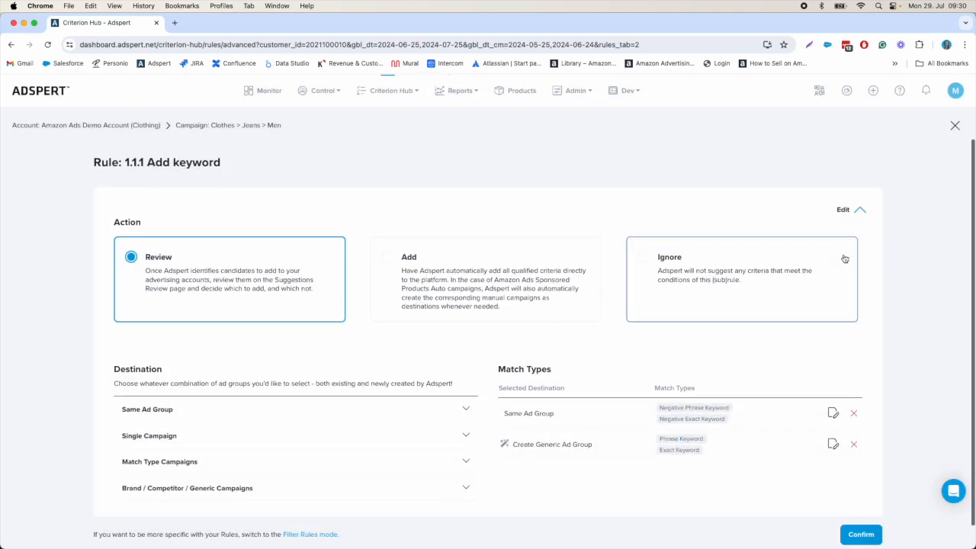
Step: Add Single Campaign Exact and Phrase ad groups as destinations, remove the Generic ad group, and save the campaign's rule
scroll(844, 258, "down", 1)
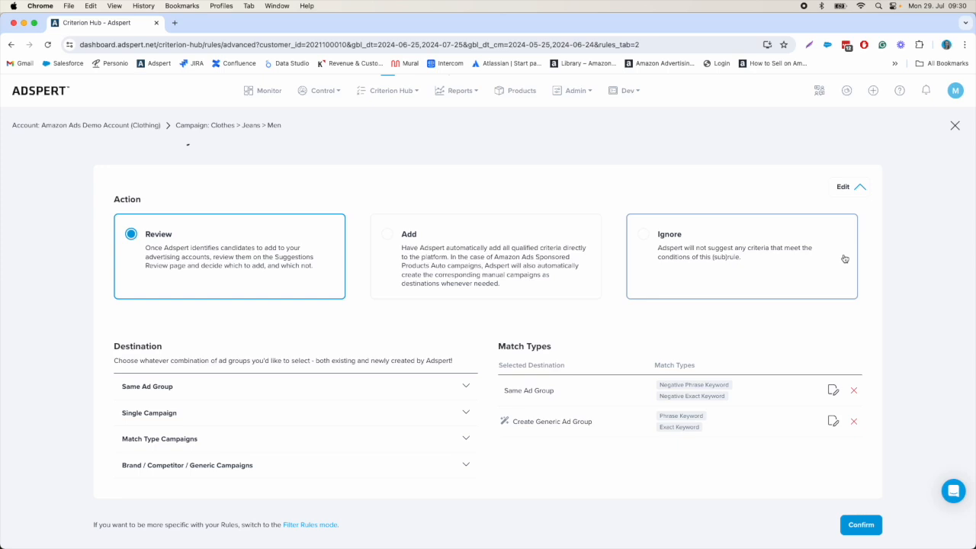
left_click(231, 414)
scroll(394, 417, "down", 3)
left_click(127, 375)
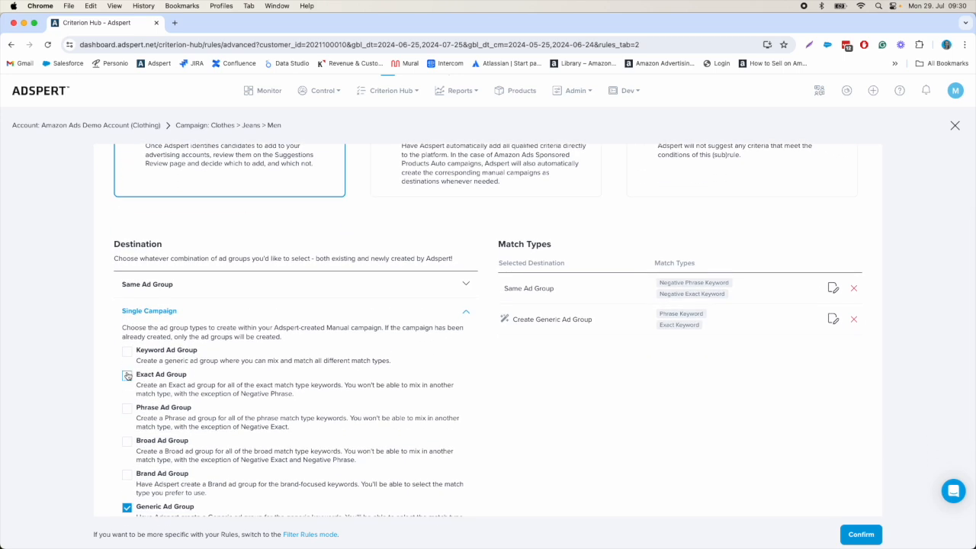
left_click(127, 410)
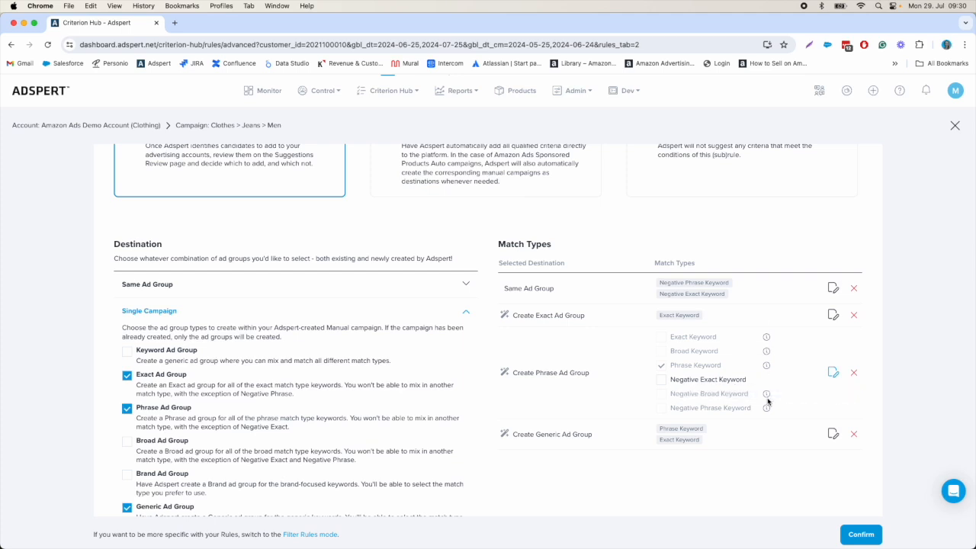
left_click(852, 434)
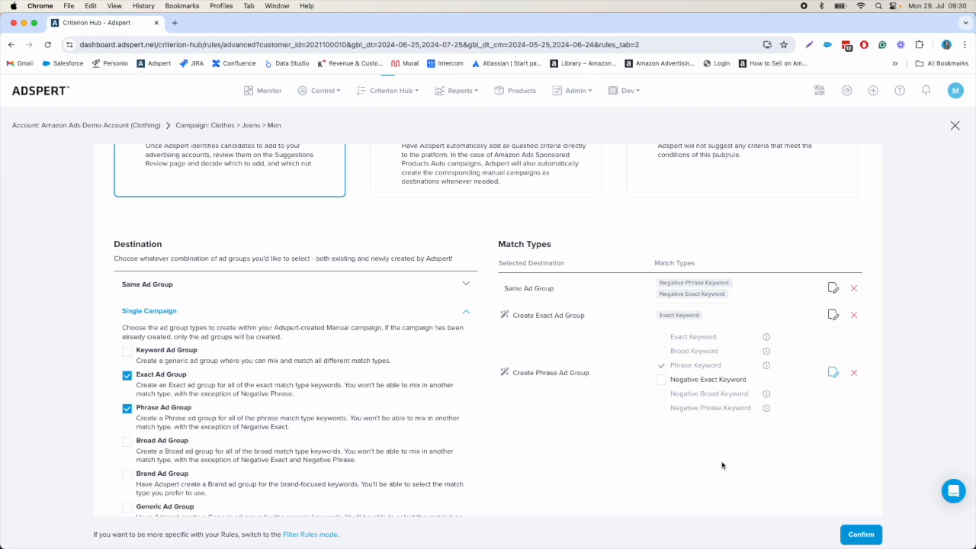
scroll(689, 452, "down", 4)
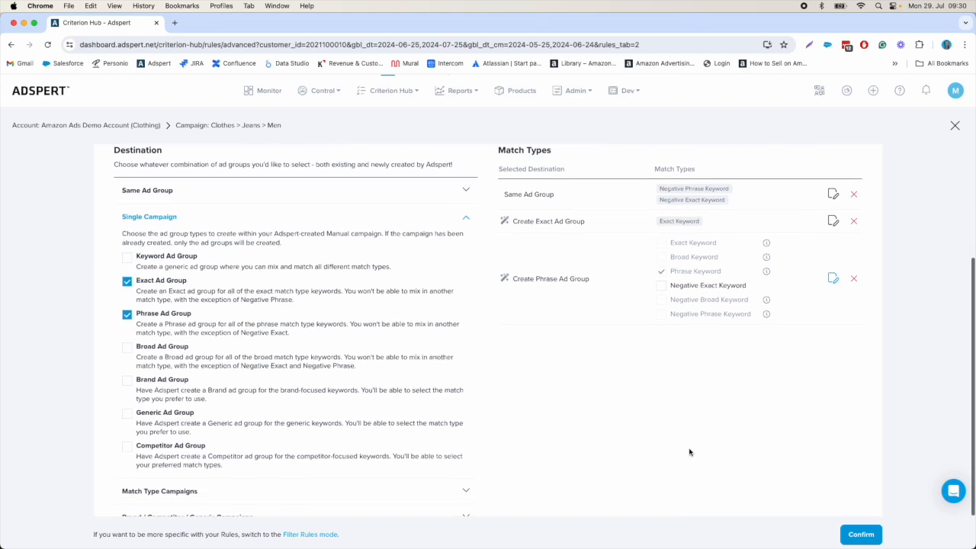
scroll(689, 452, "up", 6)
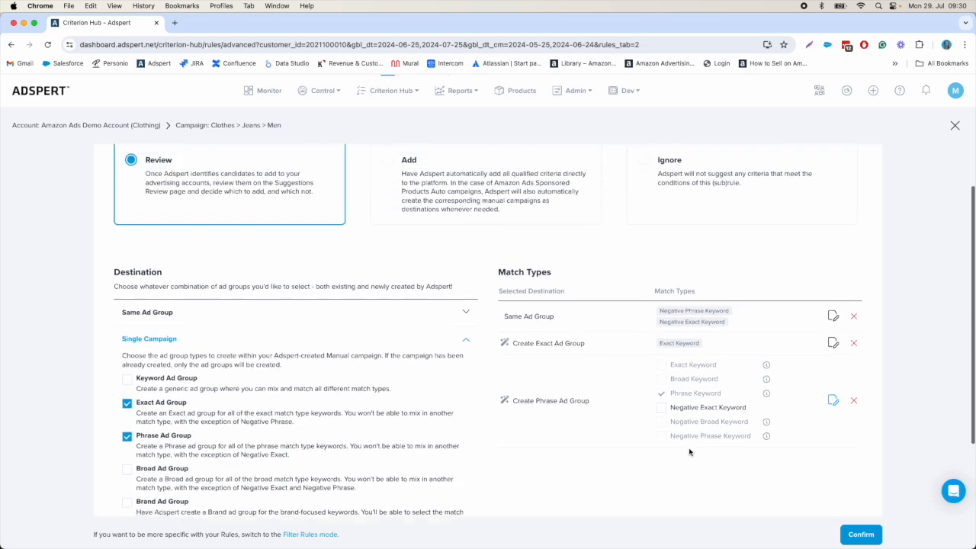
left_click(861, 536)
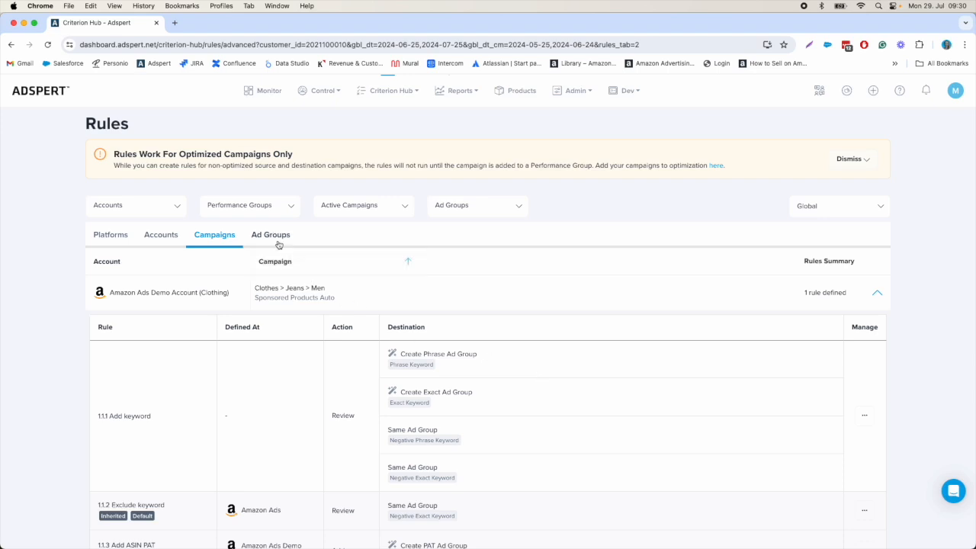
Step: Switch the rules overview to the ad group level and show the rules of the Clothes > Jeans > Men ad group
left_click(395, 298)
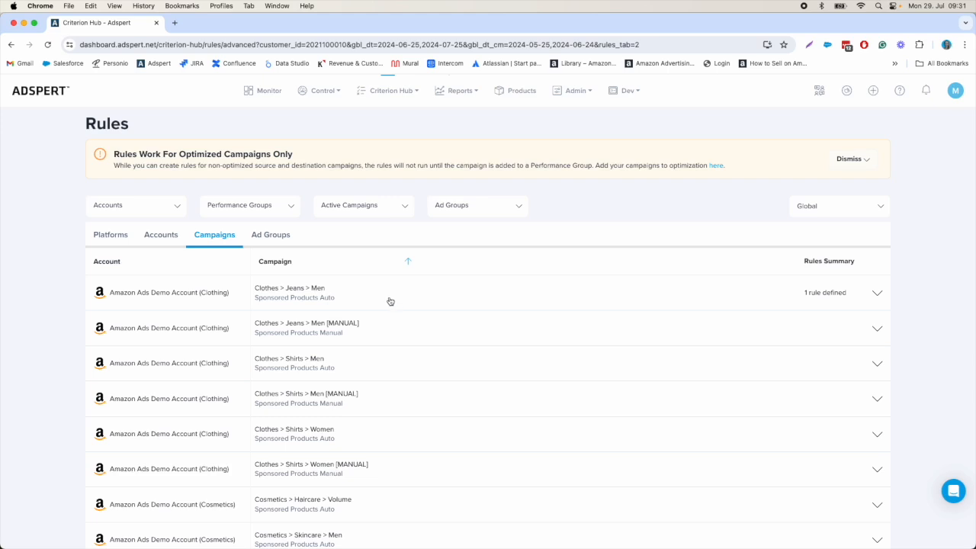
left_click(270, 235)
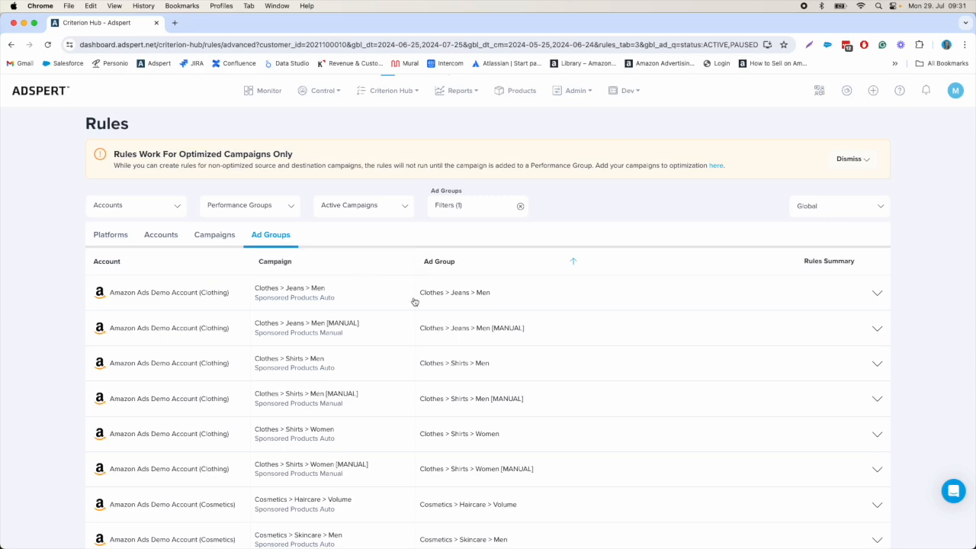
left_click(674, 300)
scroll(761, 369, "down", 2)
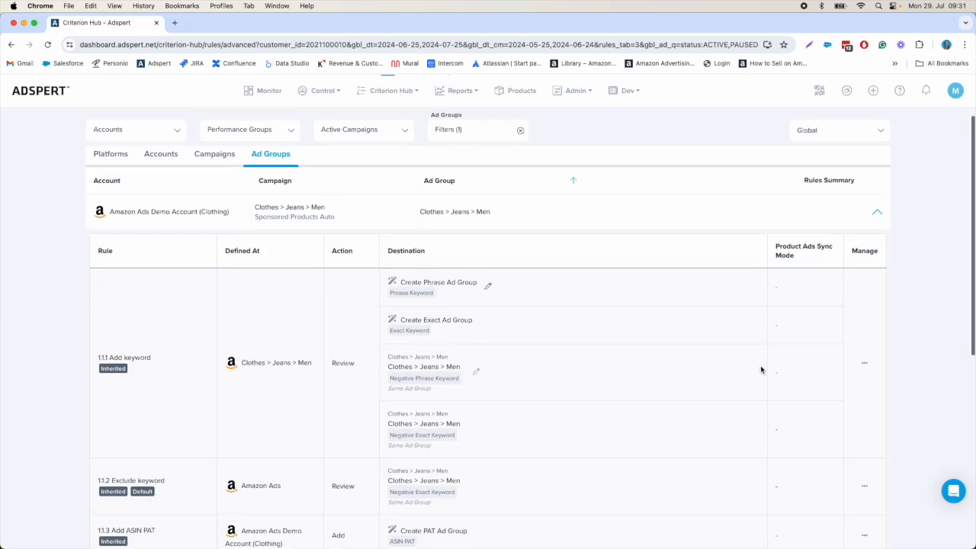
Step: Open a duplicate of the ad group's rule 1.1.1 Add keyword and remove its Create Exact and Create Phrase Ad Group destinations
left_click(863, 361)
left_click(872, 391)
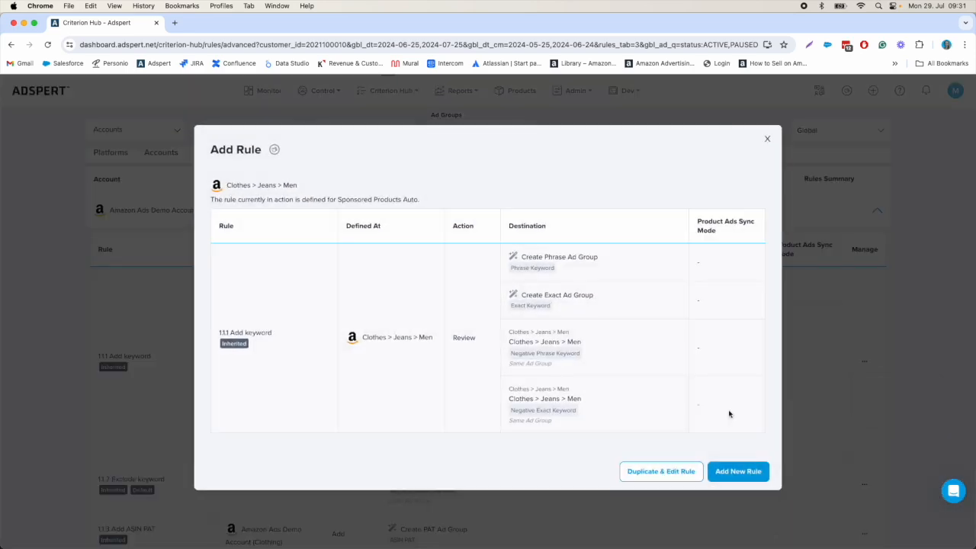
left_click(656, 471)
scroll(625, 429, "down", 3)
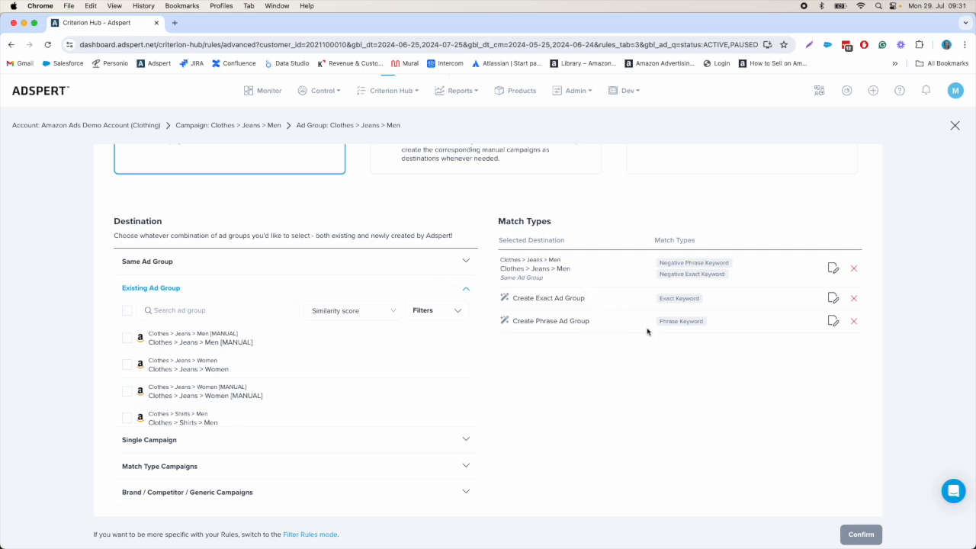
left_click(855, 299)
left_click(854, 298)
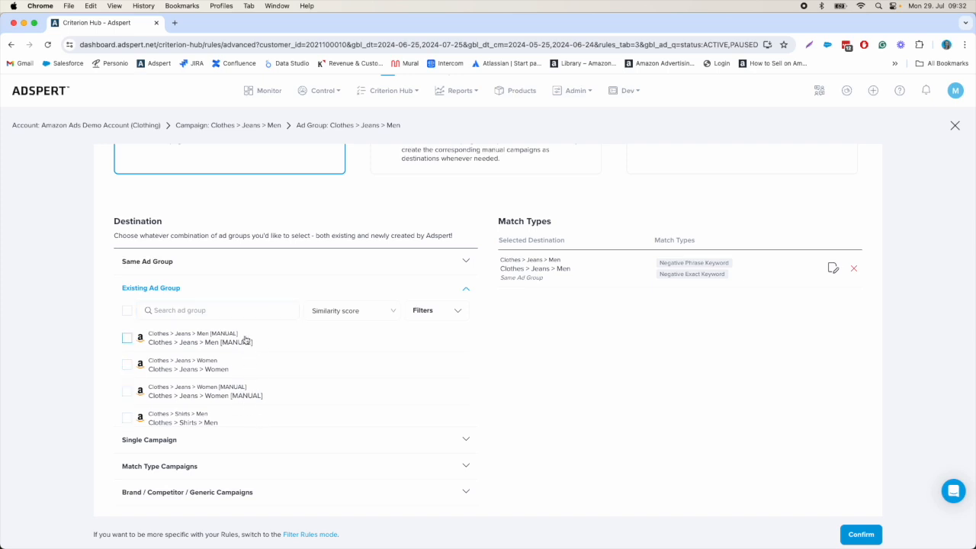
Step: Add the existing ad group Clothes > Jeans > Men [MANUAL] as a destination with Exact and Phrase Keyword match types, and save the rule
left_click(128, 338)
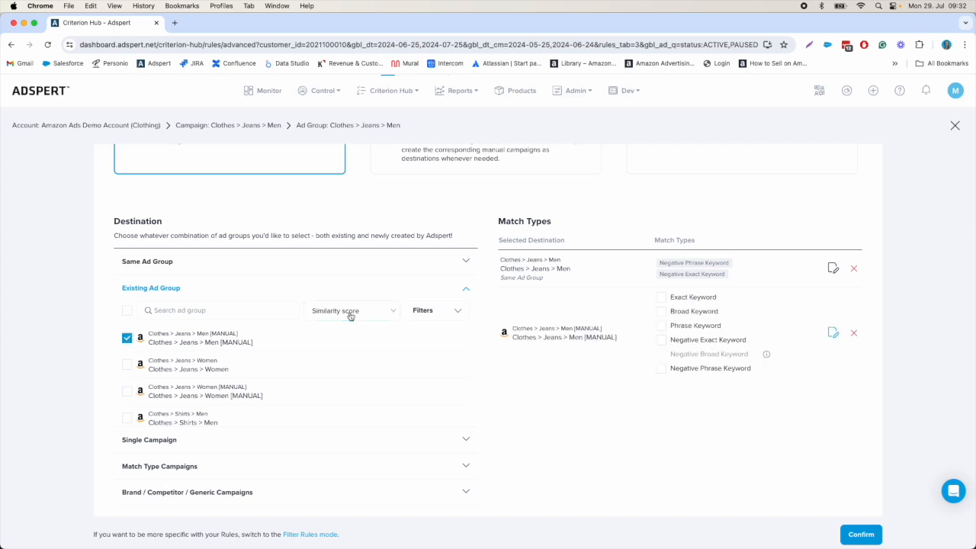
left_click(661, 298)
left_click(661, 327)
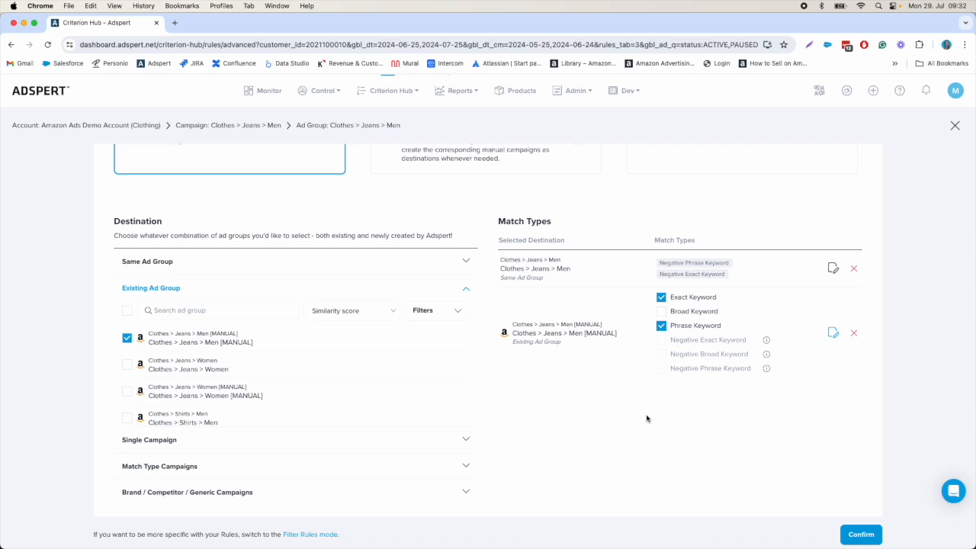
scroll(646, 418, "up", 3)
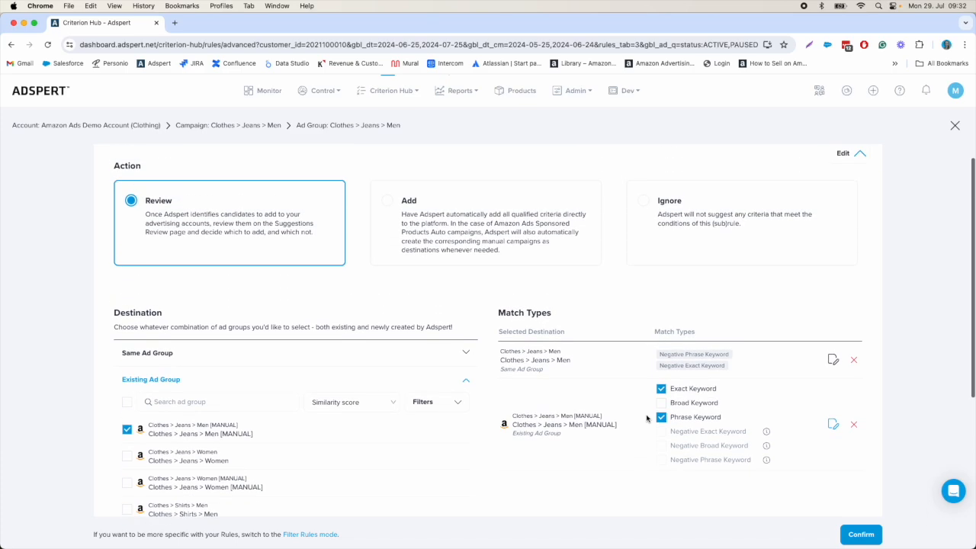
scroll(647, 418, "up", 2)
scroll(646, 418, "down", 2)
scroll(646, 418, "down", 2)
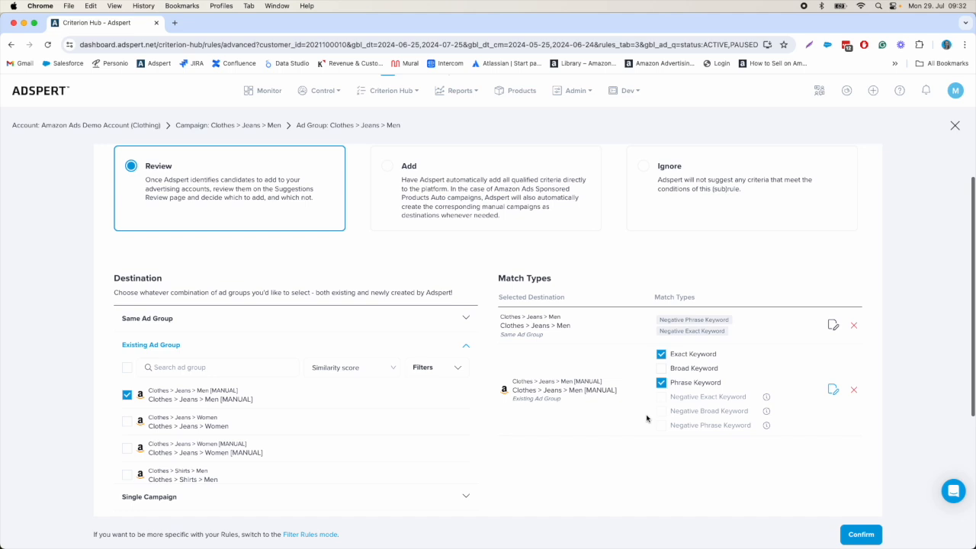
left_click(862, 536)
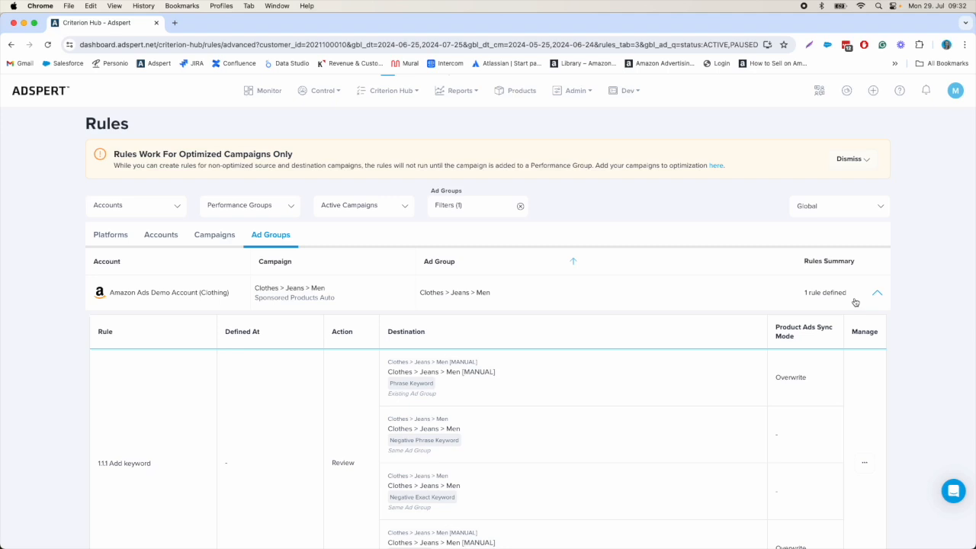
Step: Collapse the Clothes > Jeans > Men ad group and show the rules of Clothes > Jeans > Men [MANUAL]
left_click(851, 296)
left_click(611, 330)
scroll(741, 355, "down", 2)
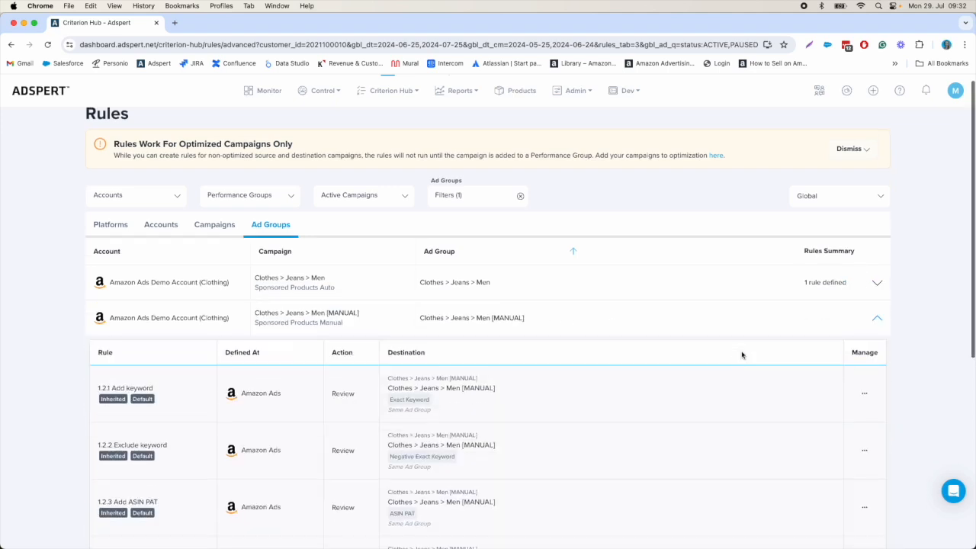
scroll(740, 354, "down", 2)
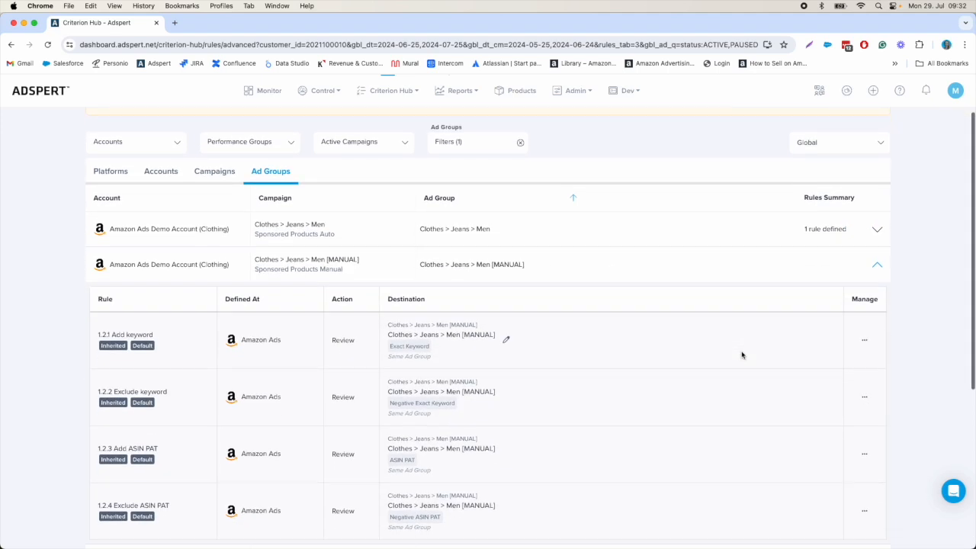
Step: Open a duplicate of rule 1.2.1 Add keyword for Clothes > Jeans > Men [MANUAL] and examine its same and existing ad group destinations
left_click(864, 346)
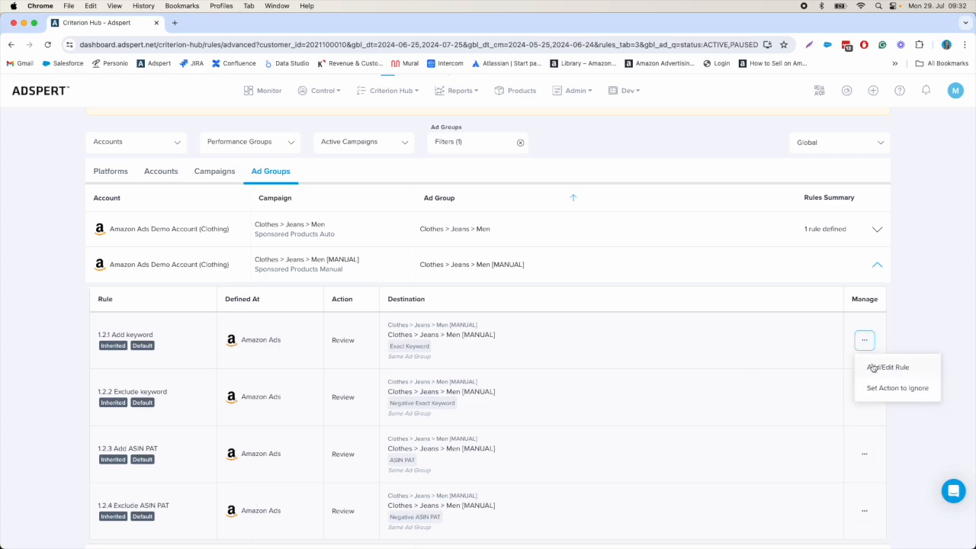
left_click(875, 367)
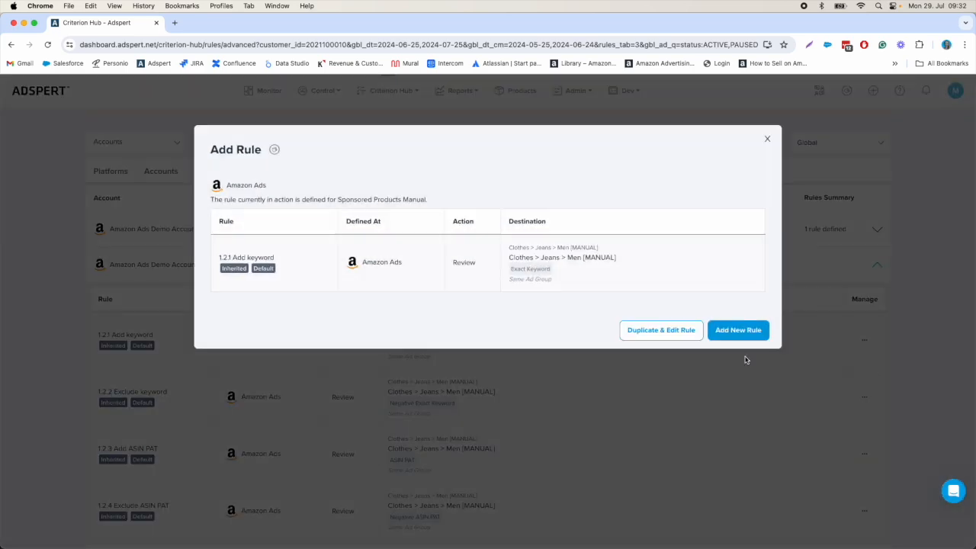
left_click(660, 330)
scroll(911, 406, "down", 2)
scroll(907, 404, "down", 1)
scroll(904, 402, "up", 1)
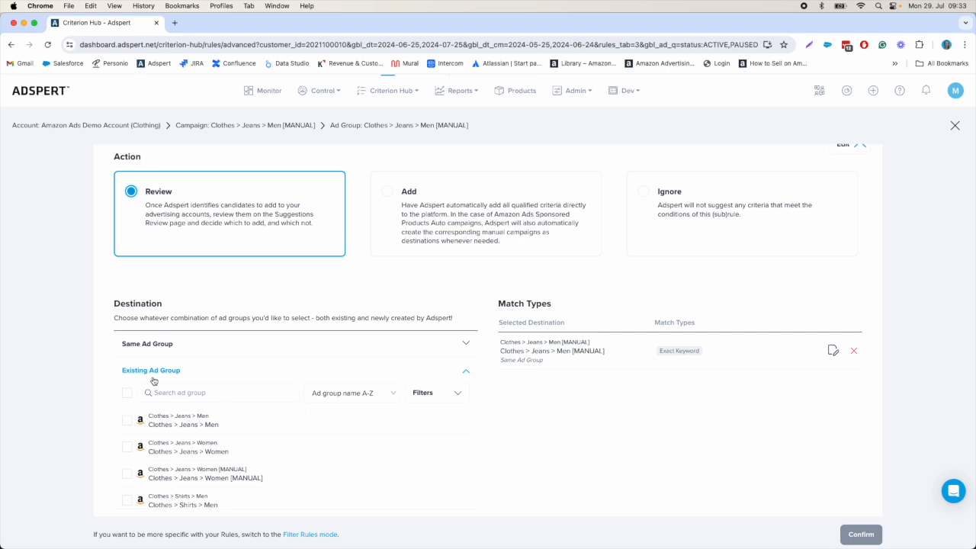
scroll(653, 343, "down", 1)
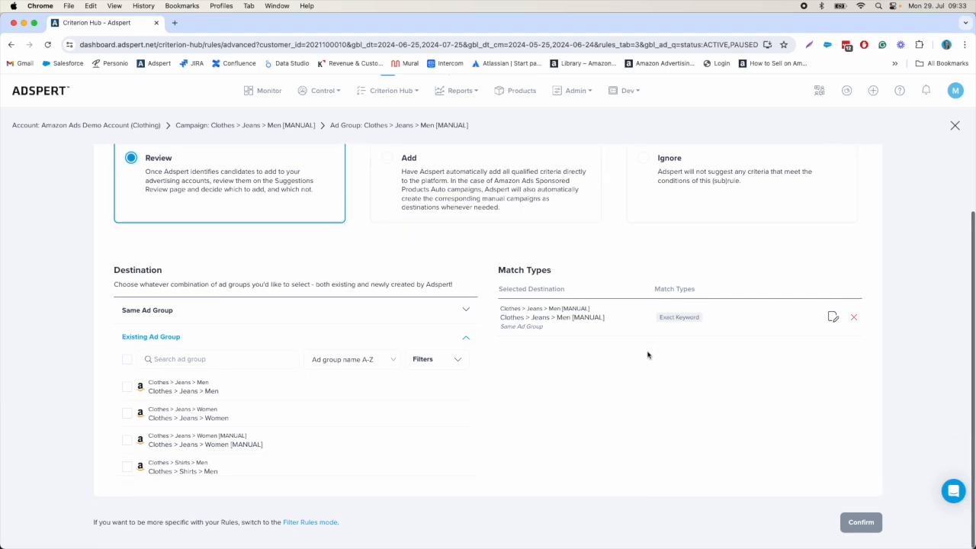
Step: Close the rule editor of Clothes > Jeans > Men [MANUAL] and show the rules of the Clothes > Jeans > Men ad group
scroll(762, 290, "up", 3)
left_click(954, 125)
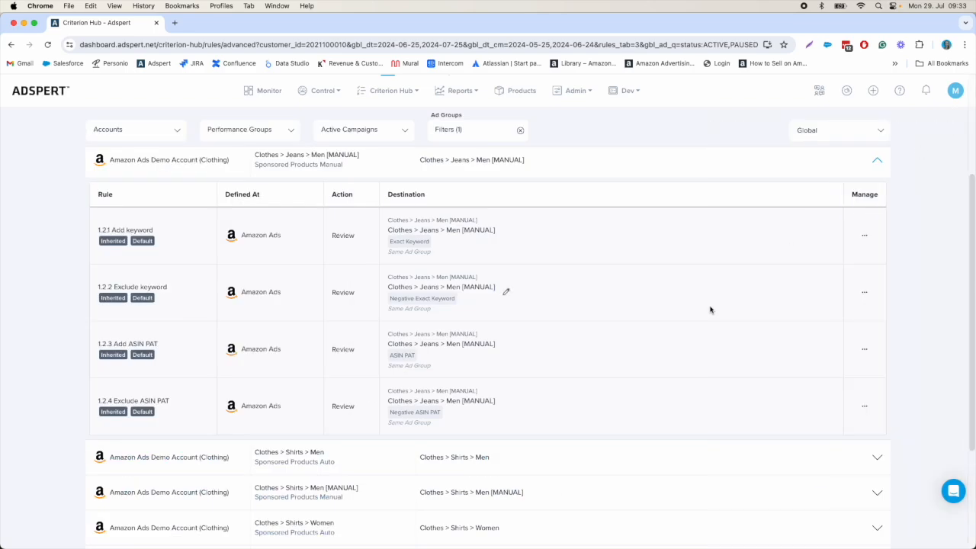
left_click(623, 255)
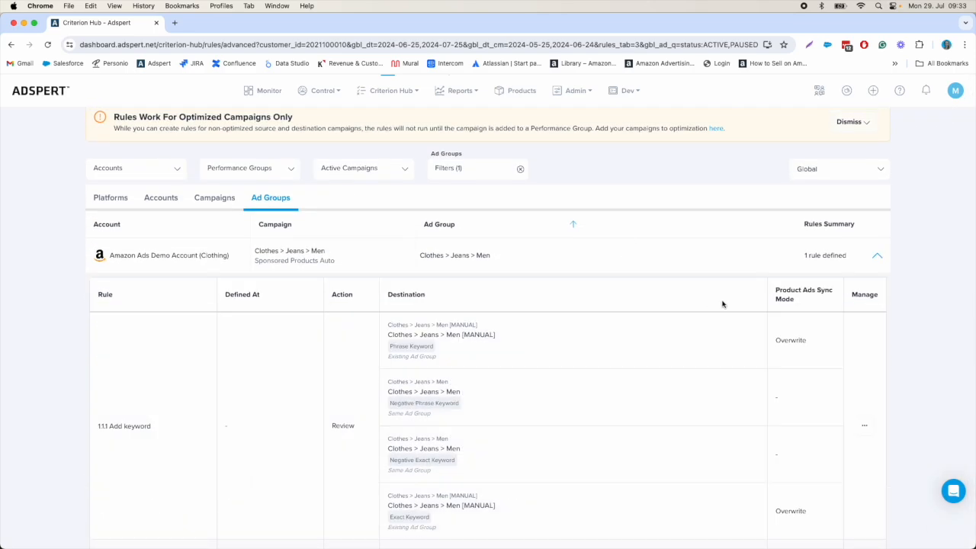
Step: Open rule 1.1.1 Add keyword of Clothes > Jeans > Men for editing and examine its Product Ads Sync section
left_click(865, 305)
left_click(877, 327)
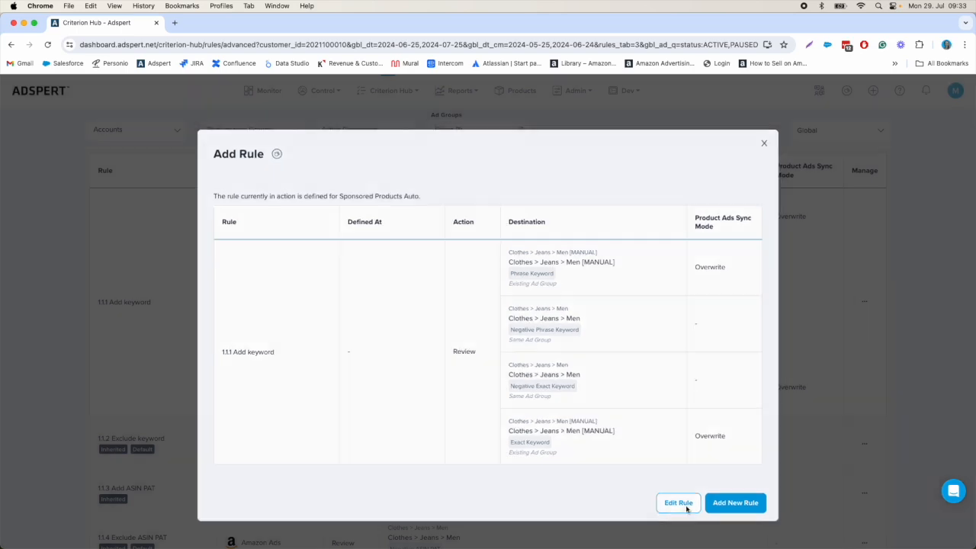
left_click(686, 503)
scroll(773, 460, "down", 5)
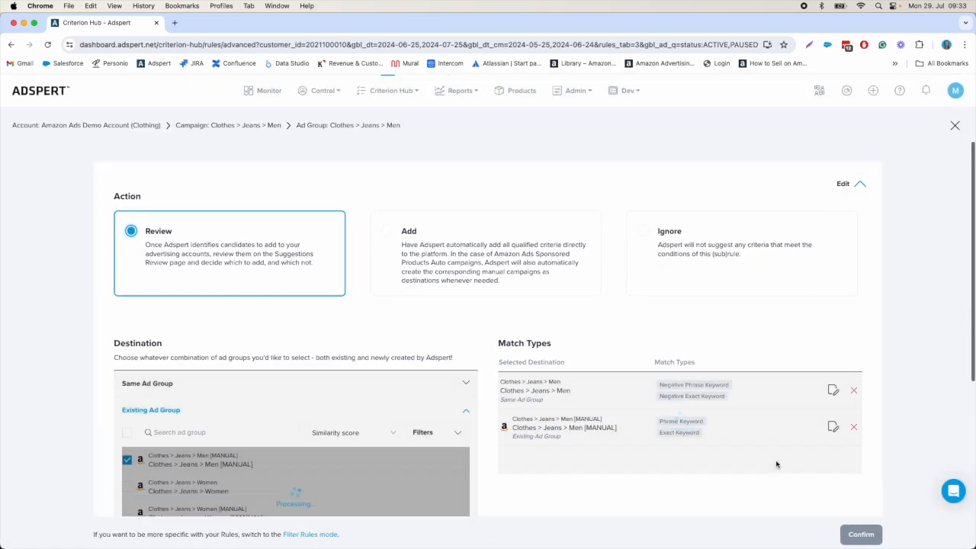
scroll(853, 469, "down", 3)
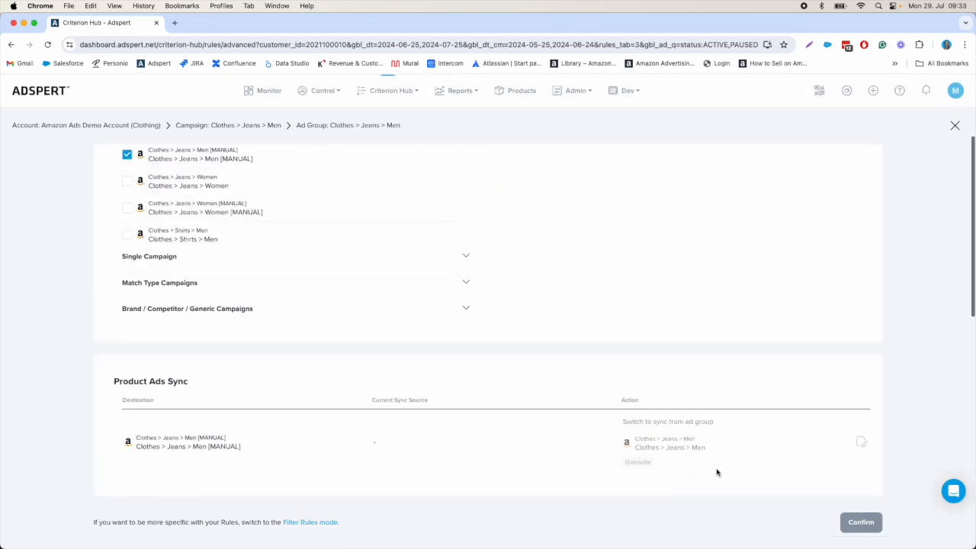
left_click_drag(115, 379, 232, 383)
left_click(232, 383)
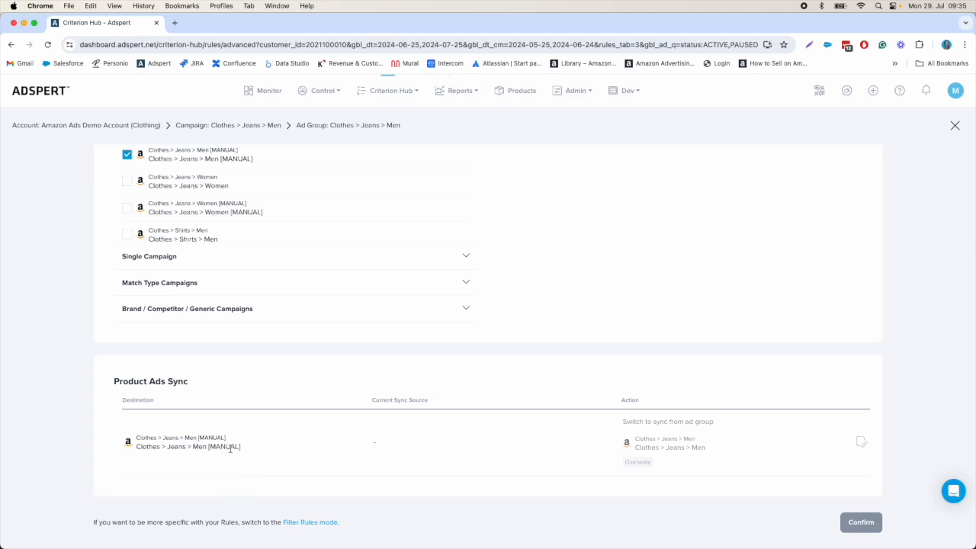
Step: Open the Criterion Hub's Product Ads Sync page and examine the source ad groups, destination ad groups and sync modes
left_click(392, 90)
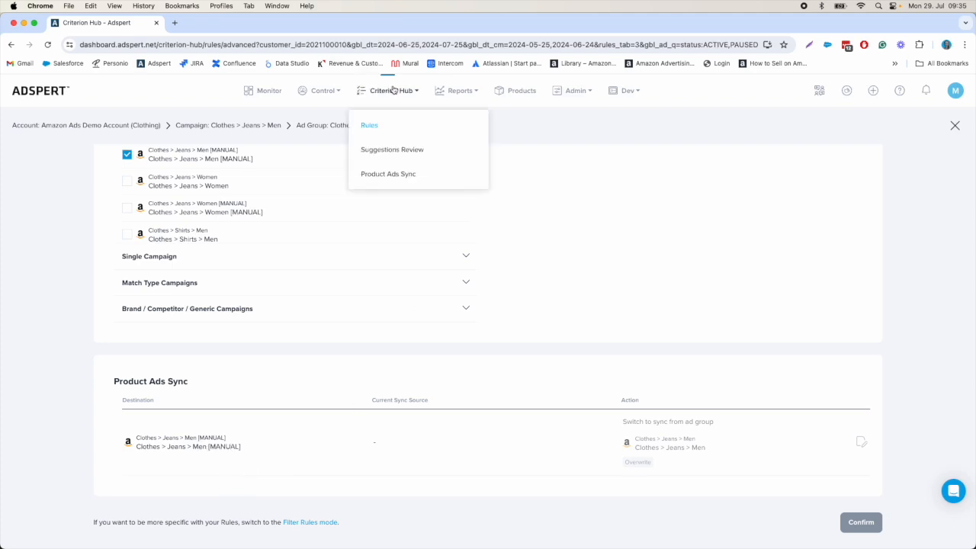
left_click(401, 183)
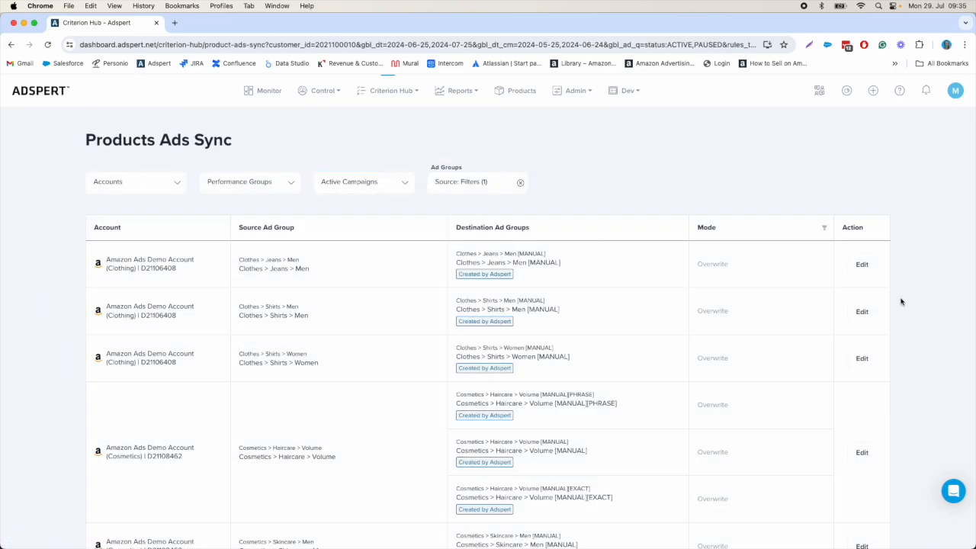
scroll(918, 302, "down", 2)
scroll(918, 302, "down", 2)
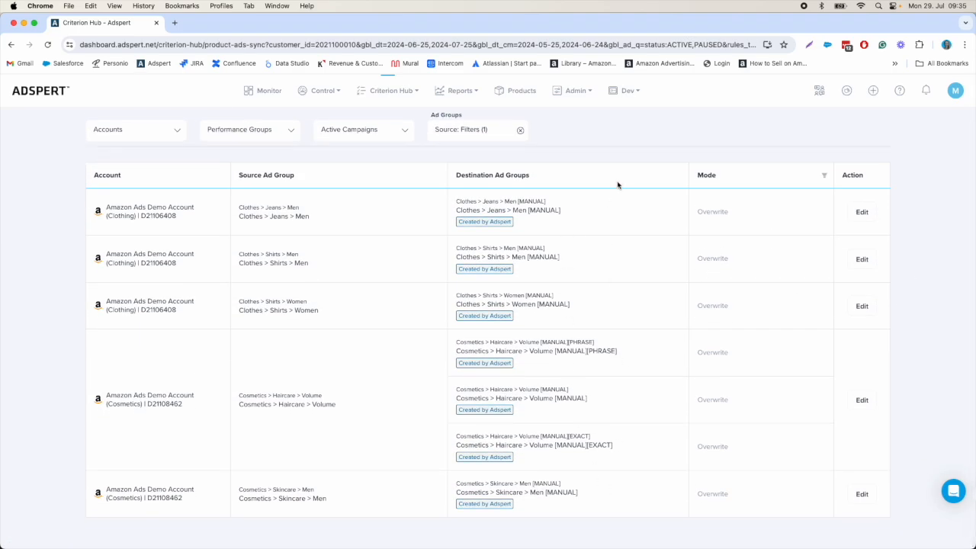
scroll(612, 401, "up", 3)
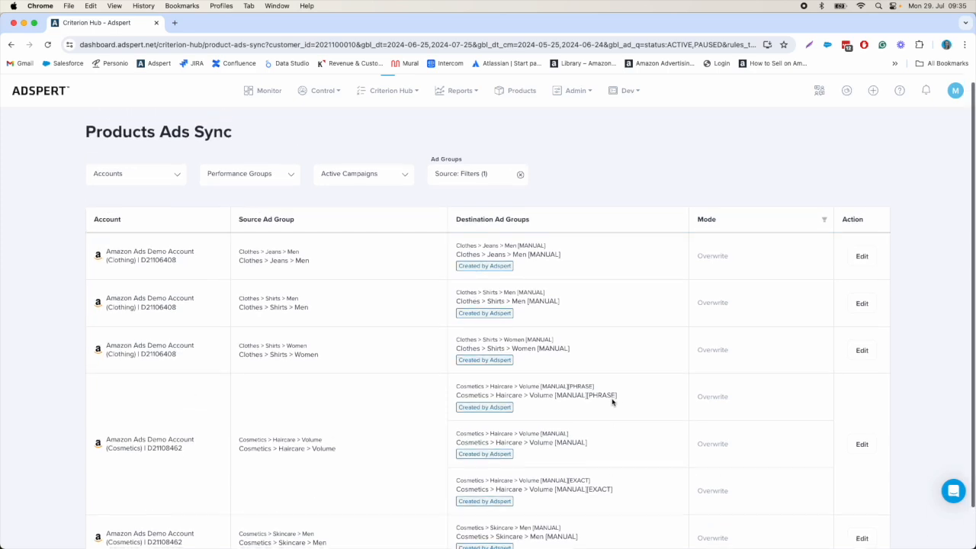
scroll(612, 400, "down", 2)
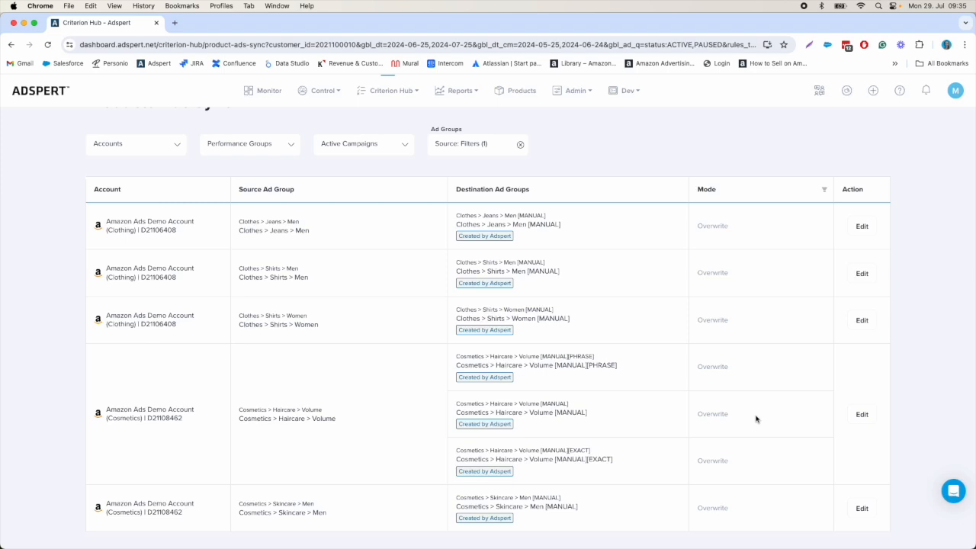
Step: Edit the sync mapping of Clothes > Jeans > Men and add Clothes > Jeans > Women [MANUAL] as a destination, accepting its removal from the original mapping
left_click(864, 228)
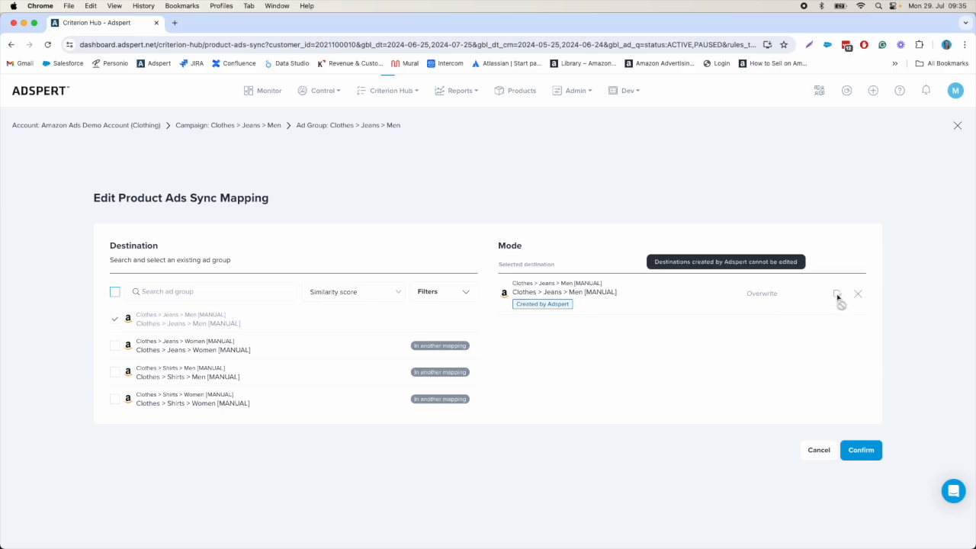
left_click(115, 347)
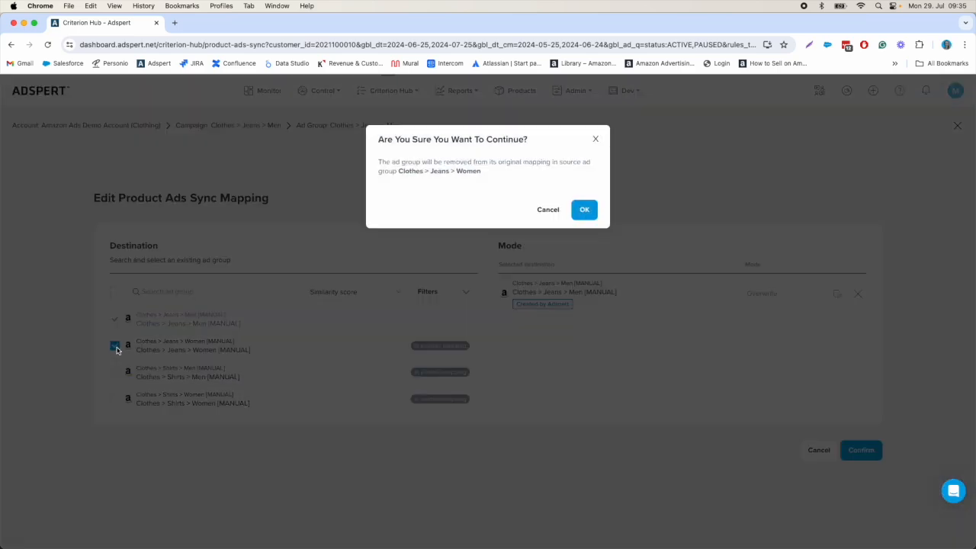
left_click(584, 210)
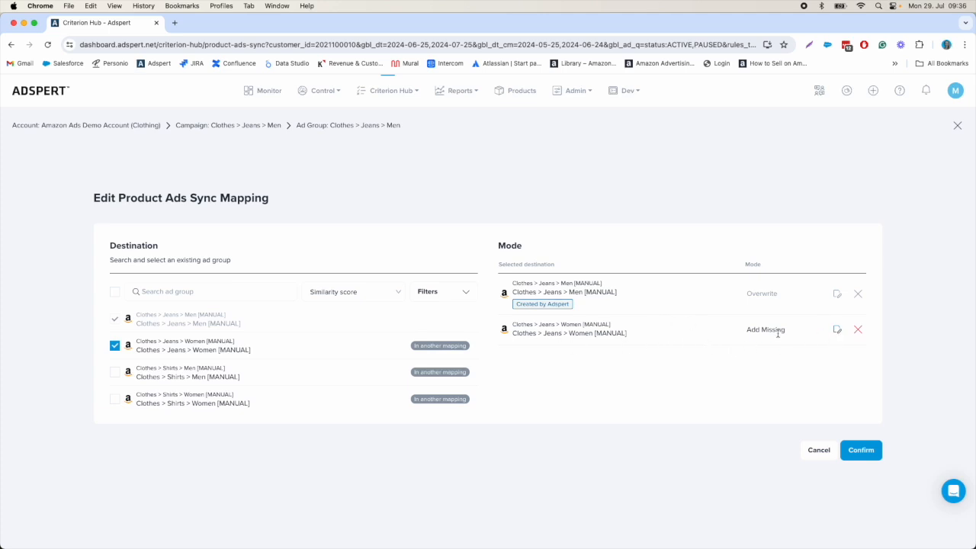
Step: Set the sync mode of the Clothes > Jeans > Women [MANUAL] destination to Overwrite
left_click(836, 330)
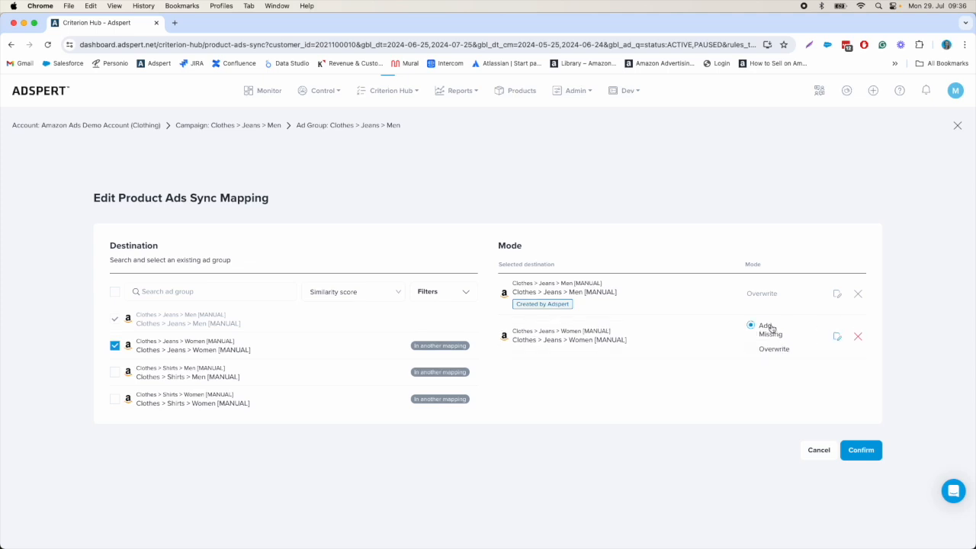
left_click(771, 352)
left_click(763, 333)
left_click(766, 349)
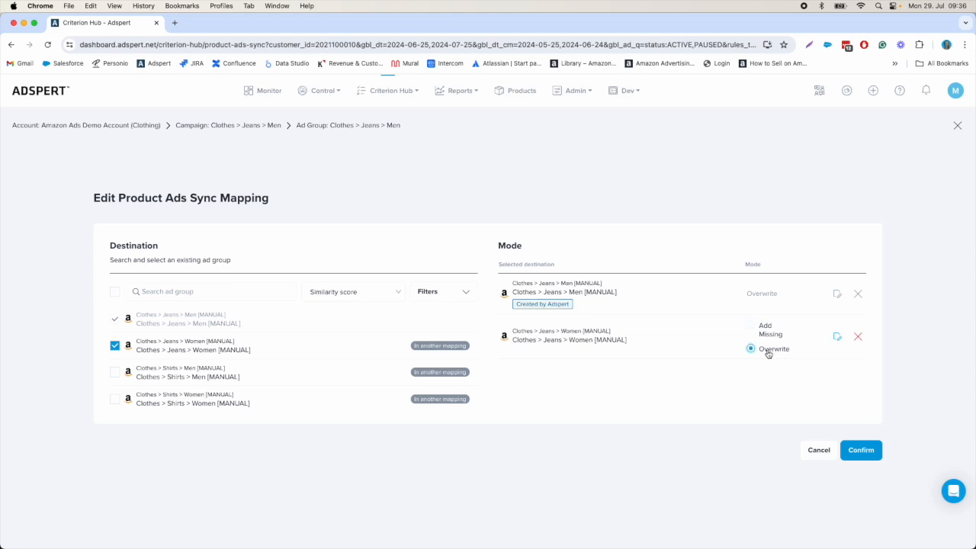